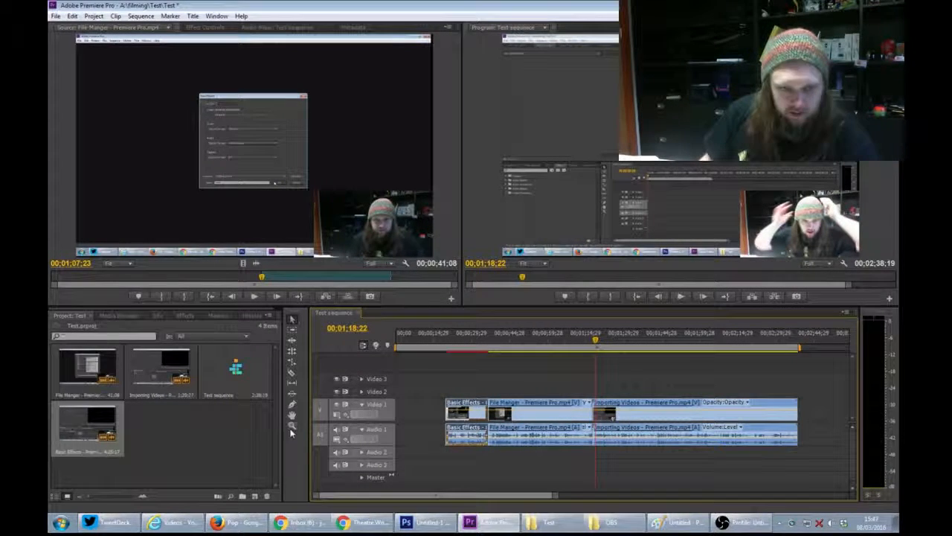
Collapse and expand the Audio 1 track's waveform display in the timeline.
click(362, 430)
click(362, 430)
click(362, 430)
click(362, 430)
click(362, 430)
click(362, 430)
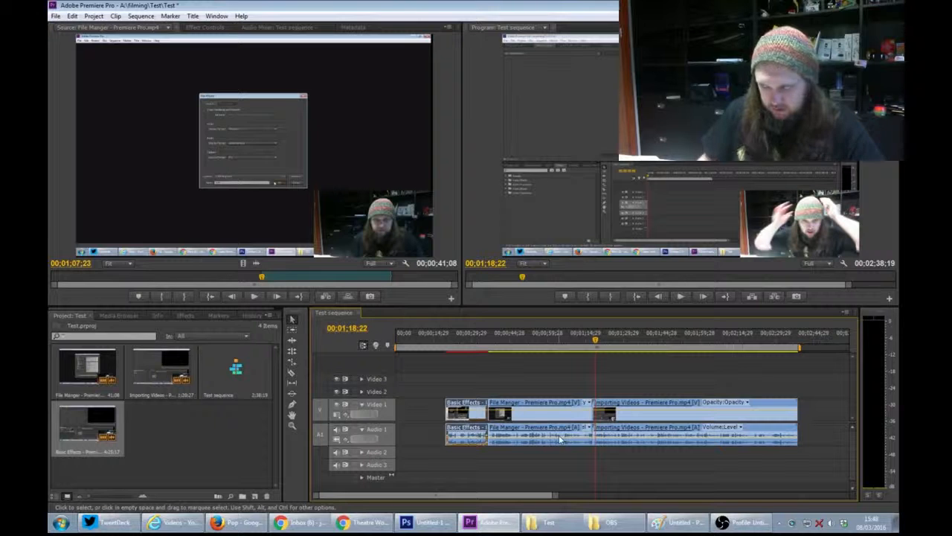
Play the part of the File Manger clip around 00;01;08 to listen to its audio level.
key(equal)
key(equal)
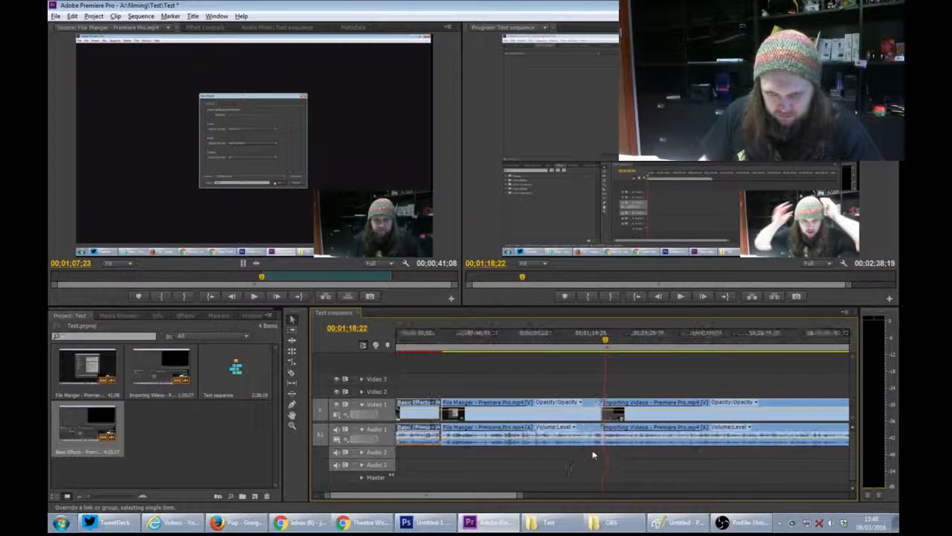
click(556, 346)
drag(555, 346, 550, 346)
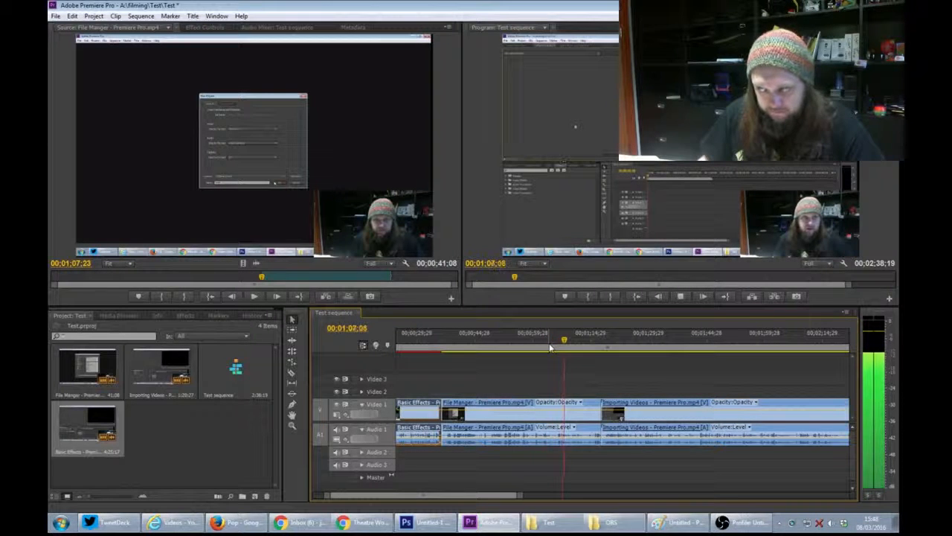
key(space)
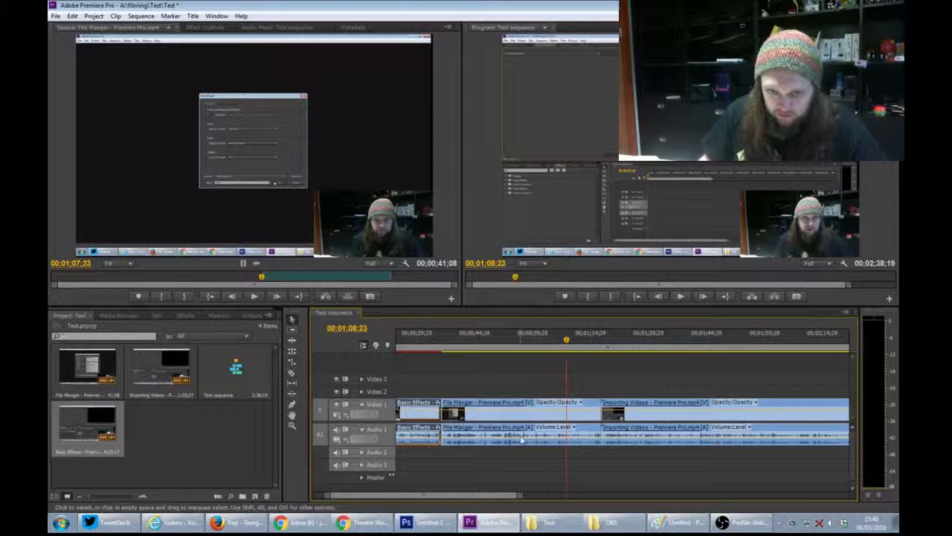
Raise the File Manger clip's volume line on Audio 1 and play the clip to hear the level.
click(522, 442)
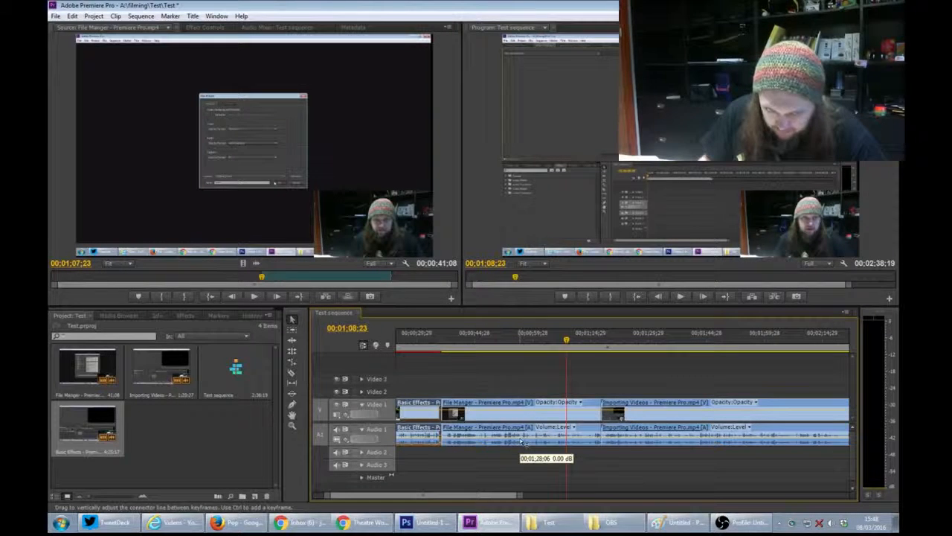
drag(521, 442, 522, 441)
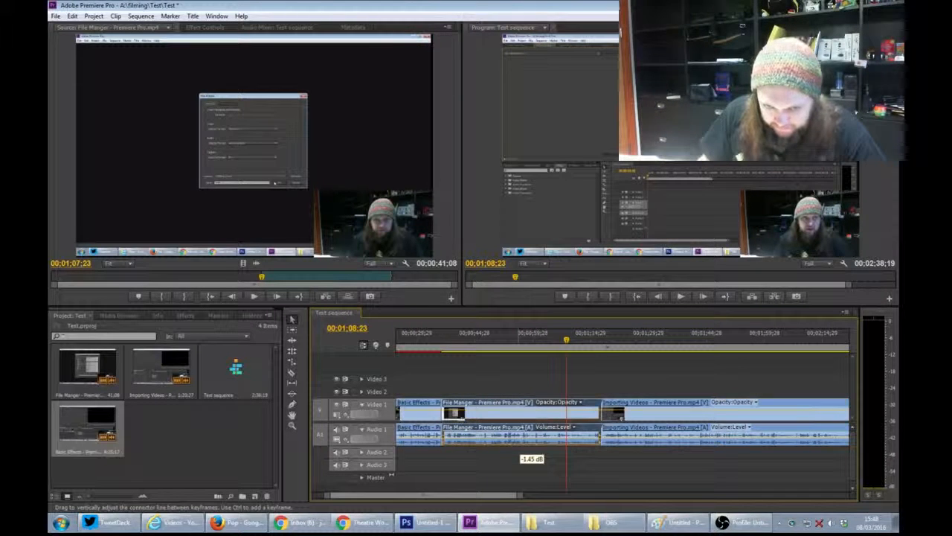
drag(521, 456, 520, 455)
key(space)
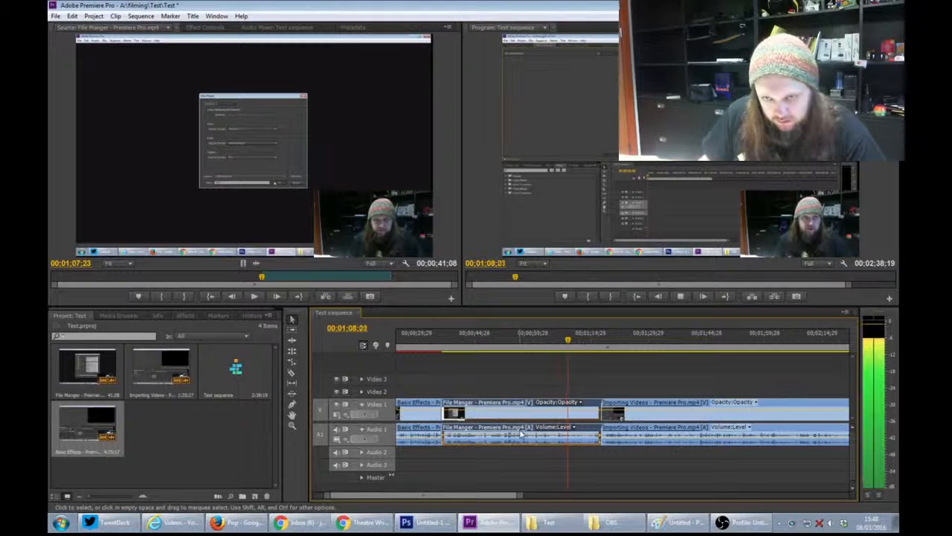
key(space)
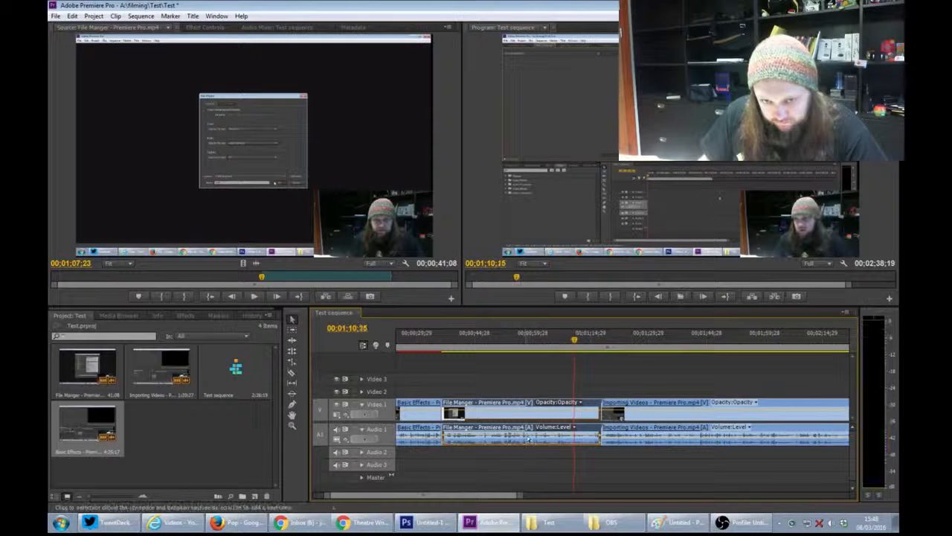
Lower the File Manger clip's volume line, play the clip to compare, and raise the line slightly again.
drag(527, 445, 527, 450)
key(space)
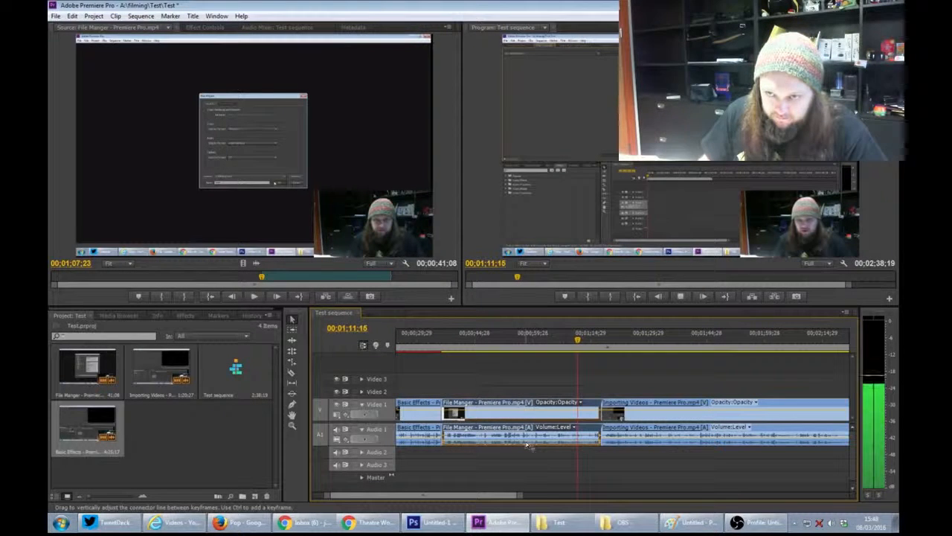
key(space)
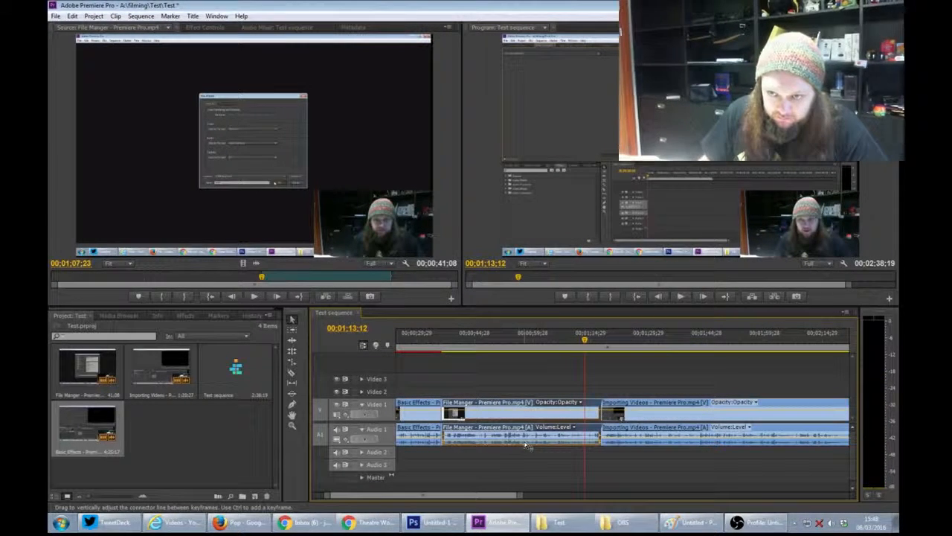
drag(527, 451, 527, 447)
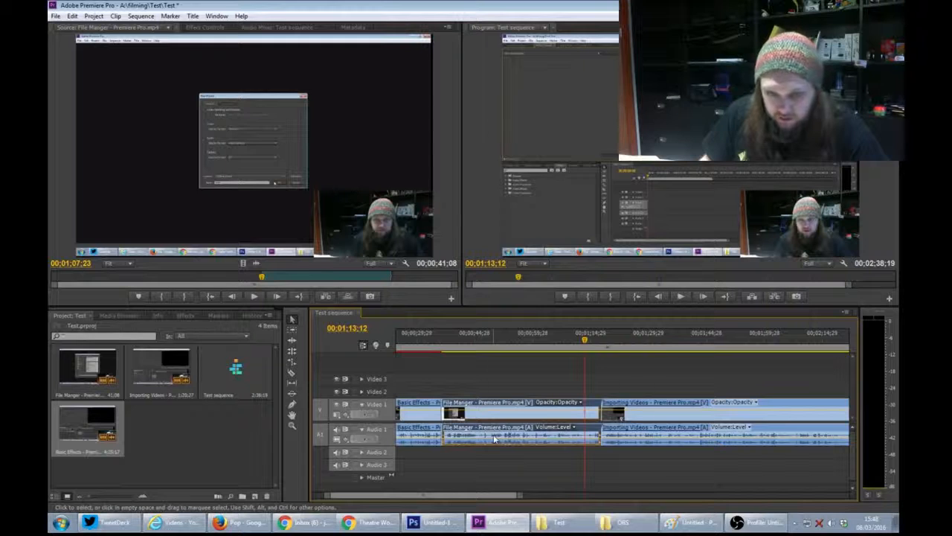
Send the File Manger clip's audio from the timeline to Adobe Audition for editing.
right_click(493, 438)
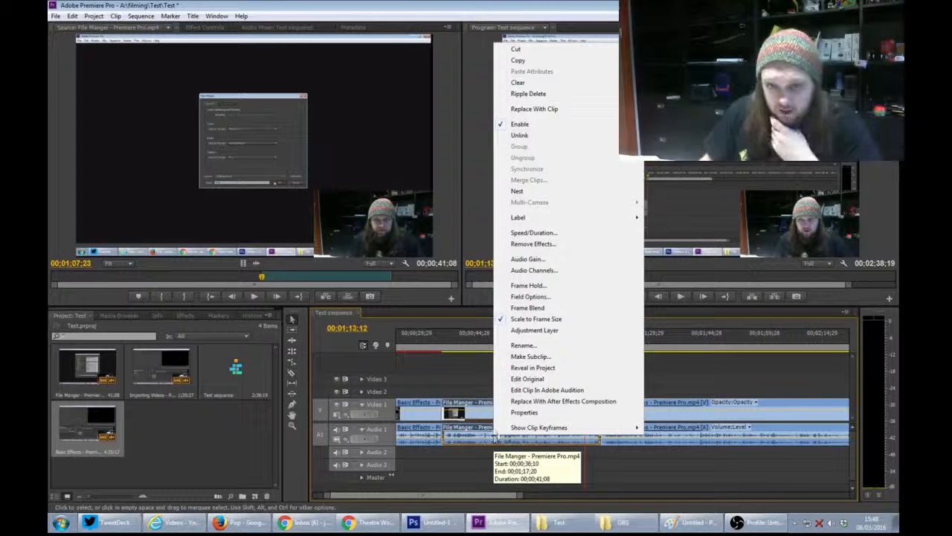
click(530, 390)
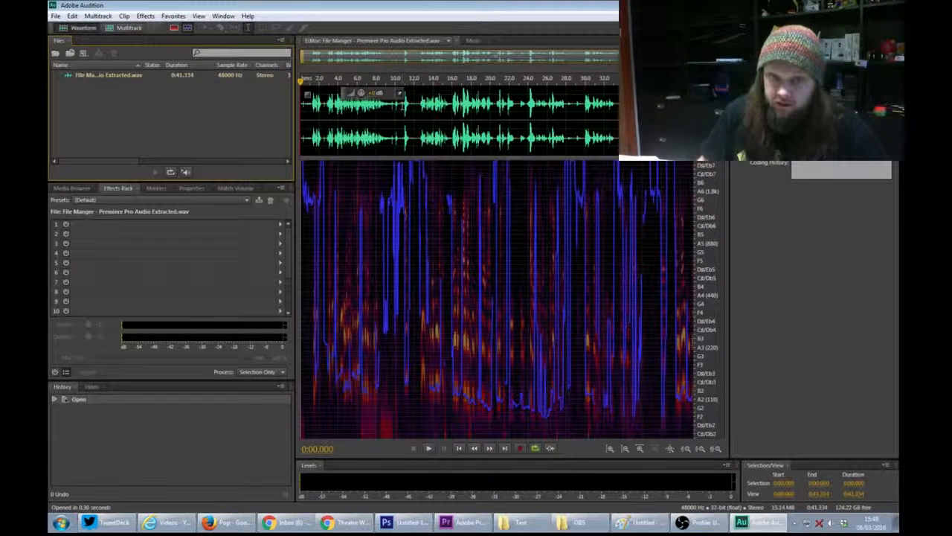
Try selecting the first 10.7 seconds of the waveform and the peak between about 10.8 and 12 seconds.
drag(403, 105, 301, 104)
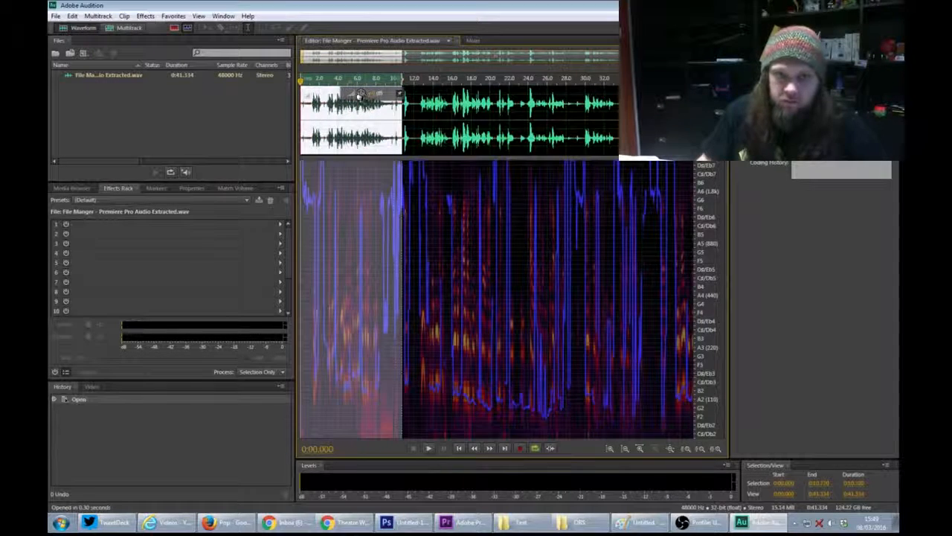
click(489, 208)
drag(413, 105, 403, 105)
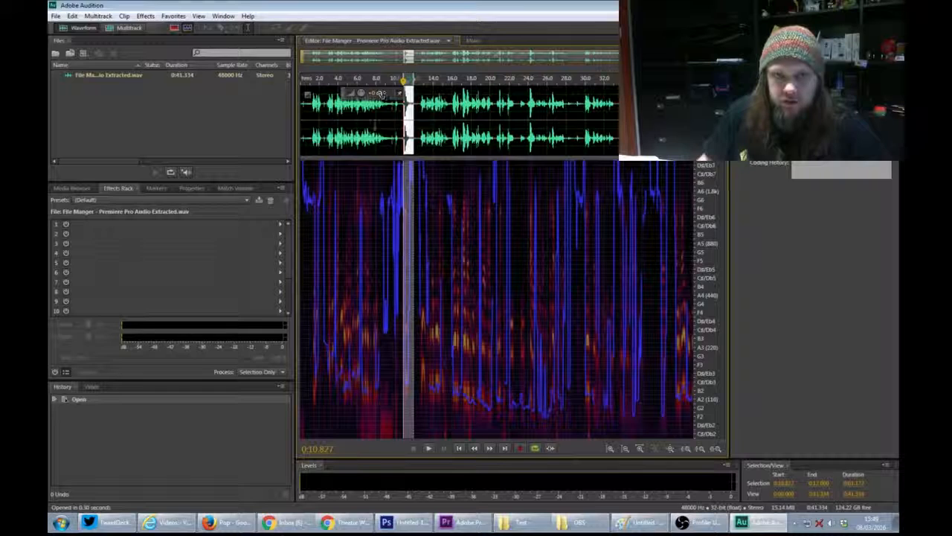
click(366, 105)
mouse_move(379, 93)
mouse_down()
mouse_move(357, 92)
mouse_move(389, 92)
mouse_move(379, 92)
mouse_up()
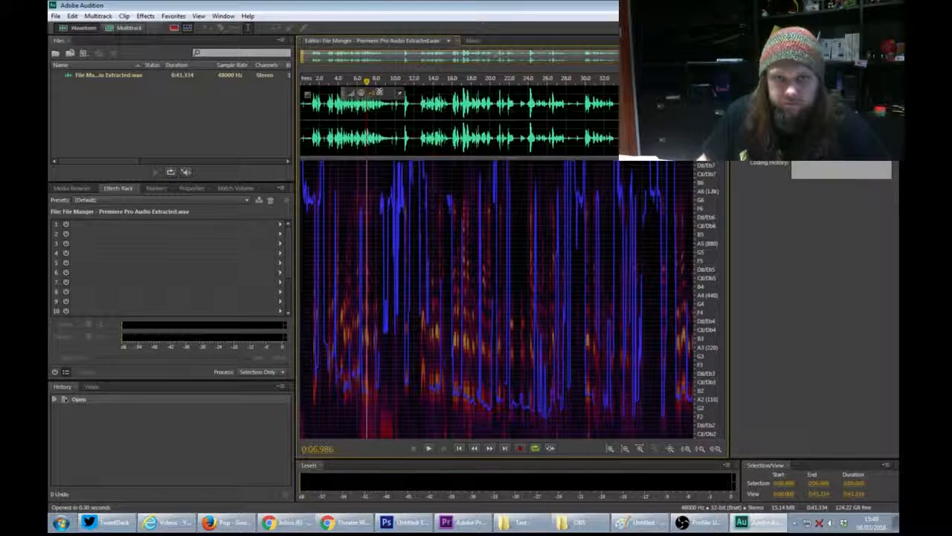
Reduce the gain of the waveform peak from 0:24.0 to 0:24.8 and play that part back.
click(530, 104)
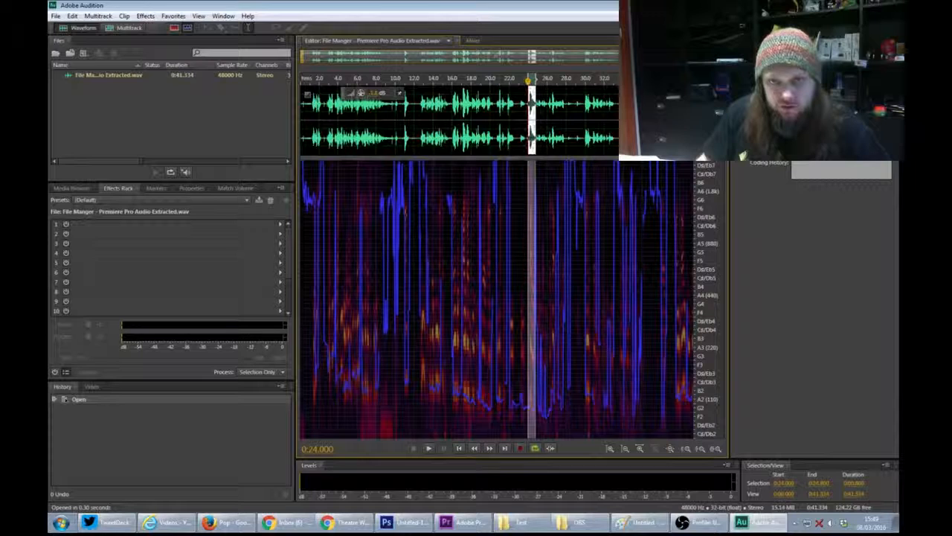
key(space)
click(517, 93)
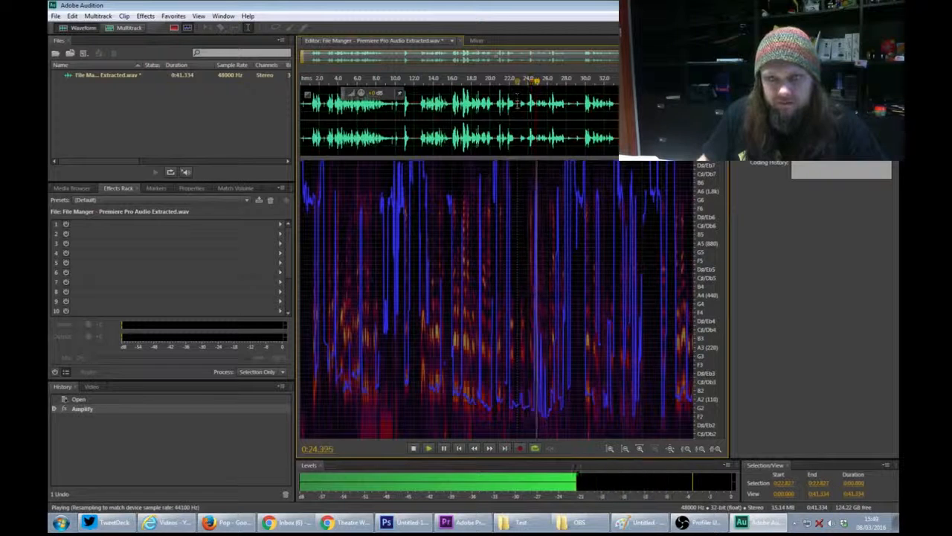
key(space)
key(space)
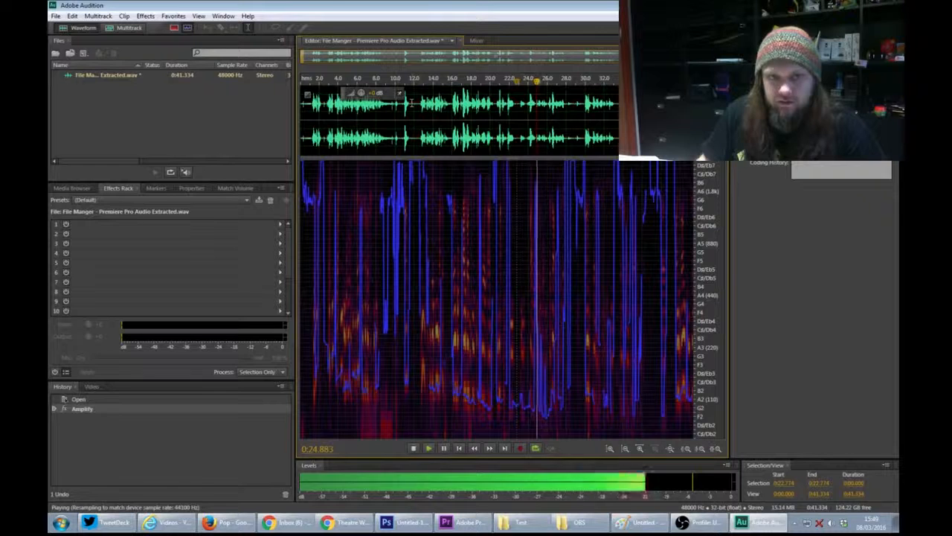
key(space)
Reduce the gain of the same peak further over about 0:24.00 to 0:24.64 and listen to the result.
drag(528, 104, 530, 104)
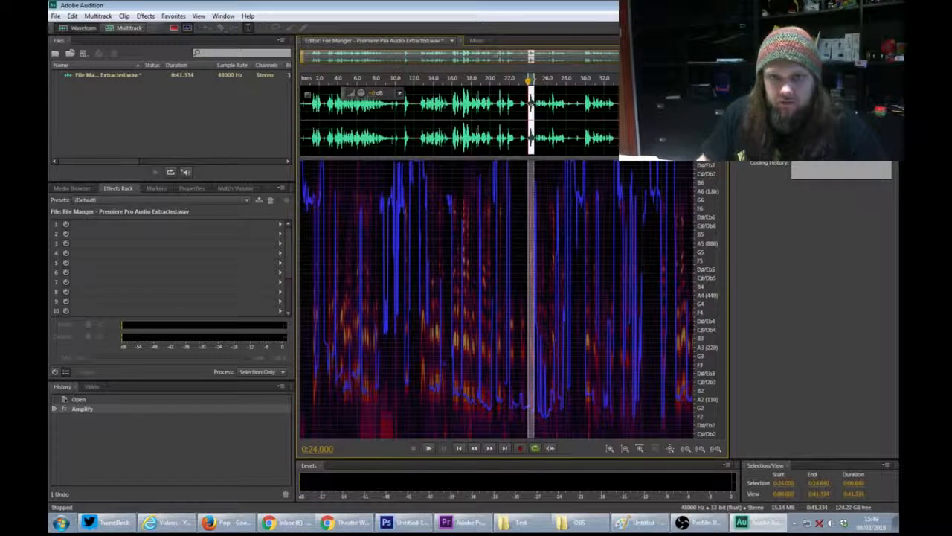
drag(360, 93, 363, 89)
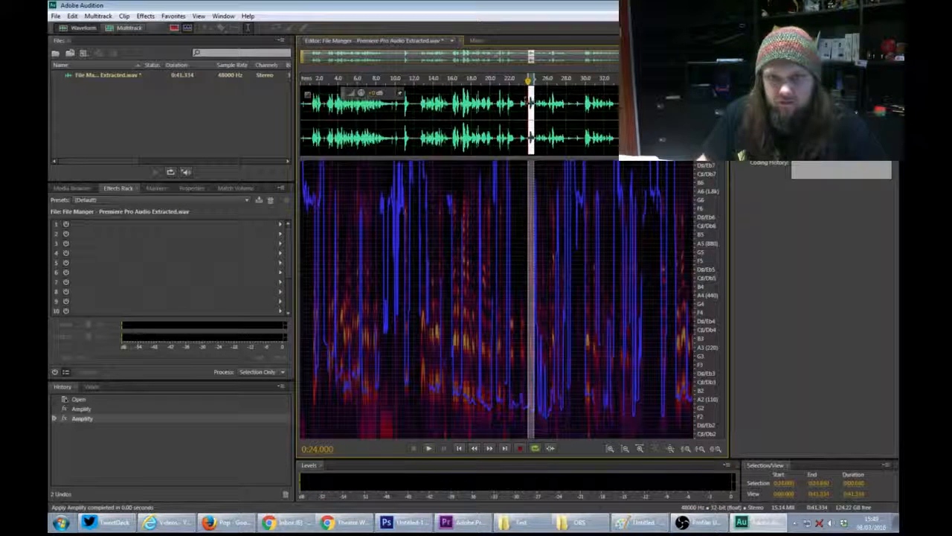
click(519, 102)
key(space)
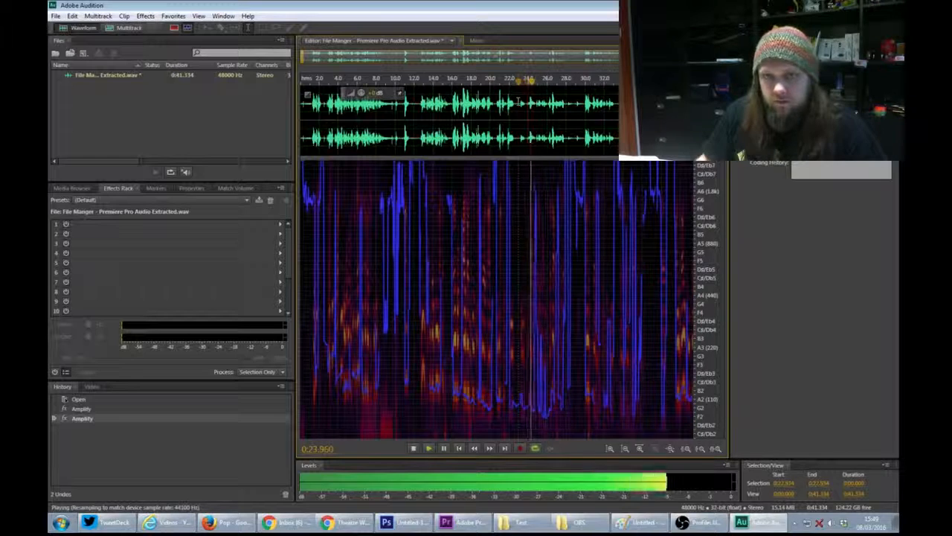
key(space)
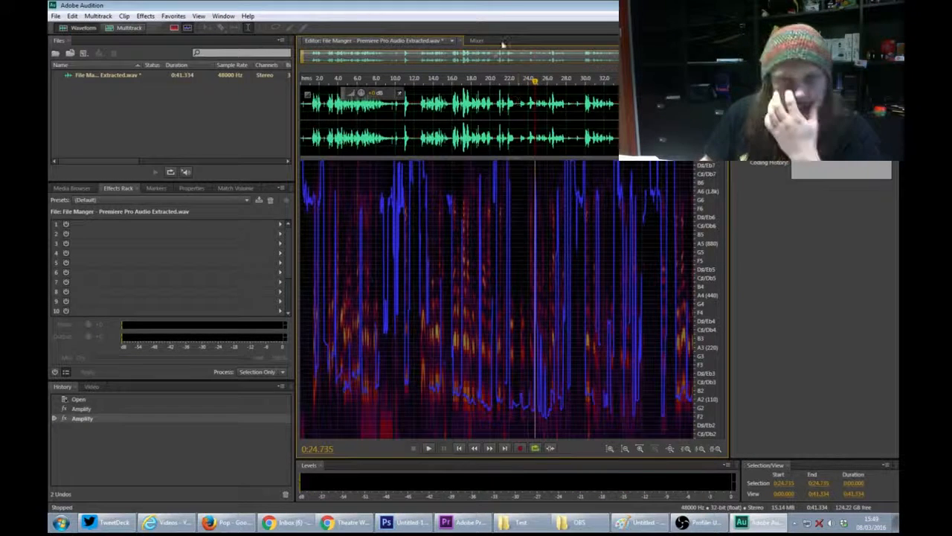
Lower the gain of the section from about 0:29.5 to 0:30.6 and play it back.
mouse_move(586, 104)
mouse_down()
mouse_move(595, 104)
mouse_move(581, 104)
mouse_up()
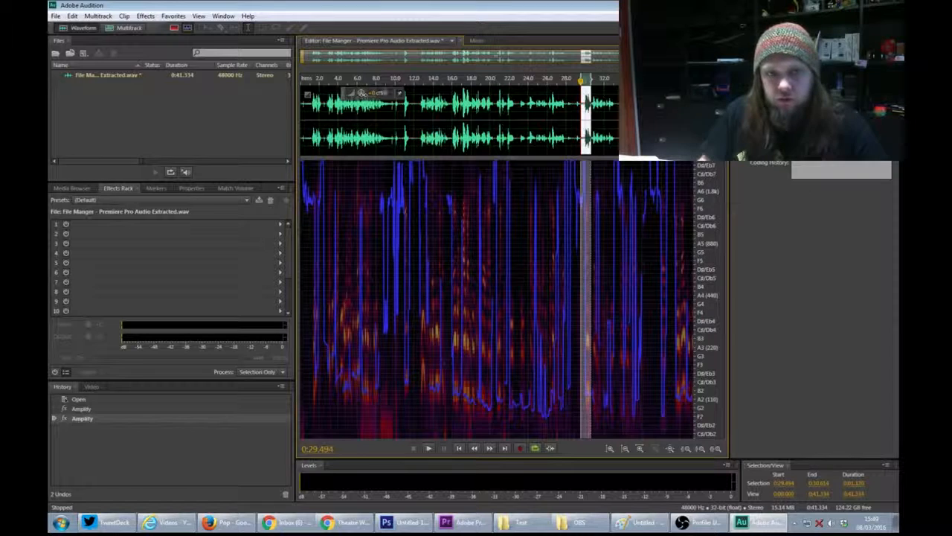
drag(362, 93, 364, 92)
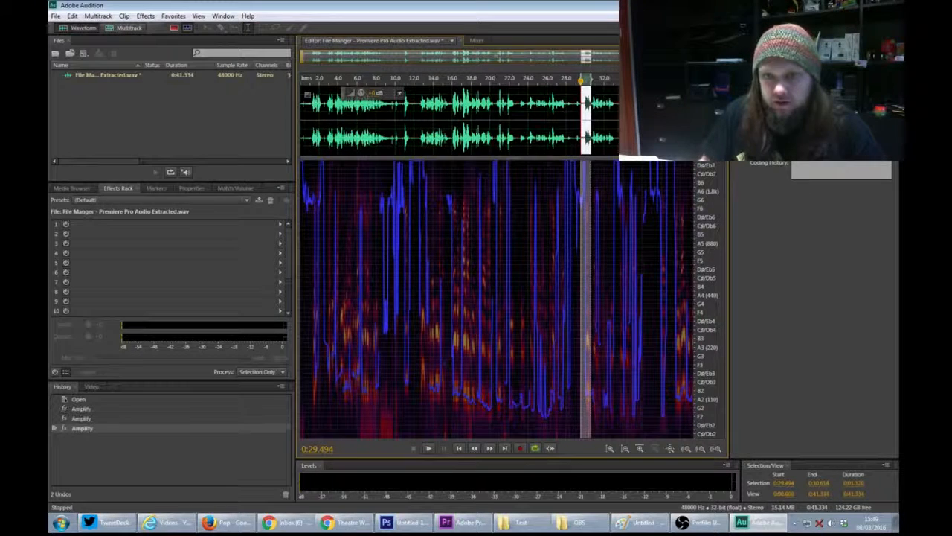
click(555, 119)
click(577, 97)
key(space)
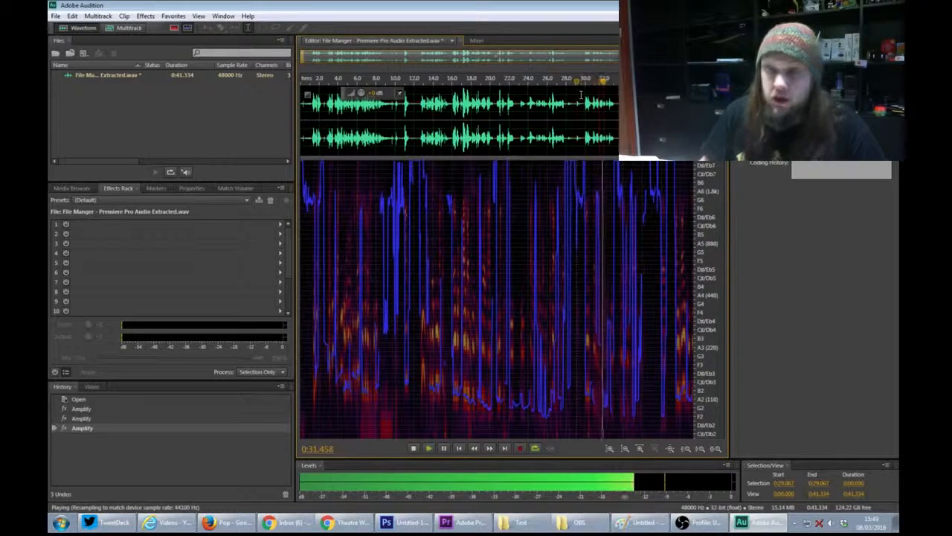
key(space)
Lower the gain of the loud burst from 0:30.0 to about 0:30.7 and play it back.
scroll(578, 112, up, 3)
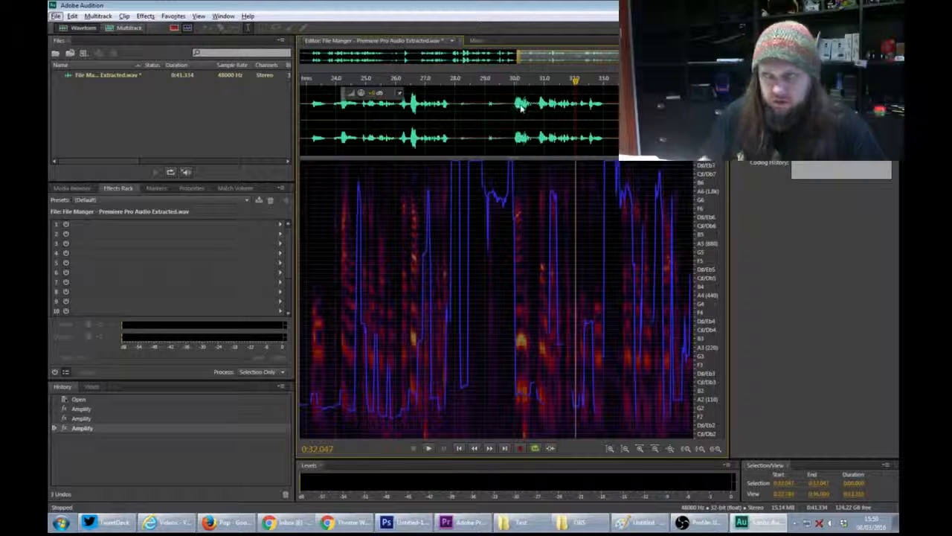
drag(537, 107, 512, 106)
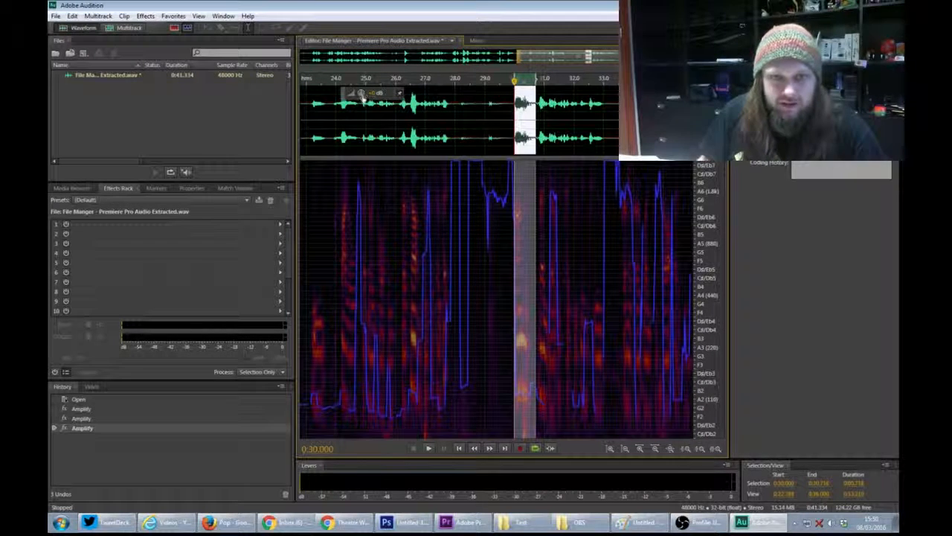
drag(361, 93, 361, 94)
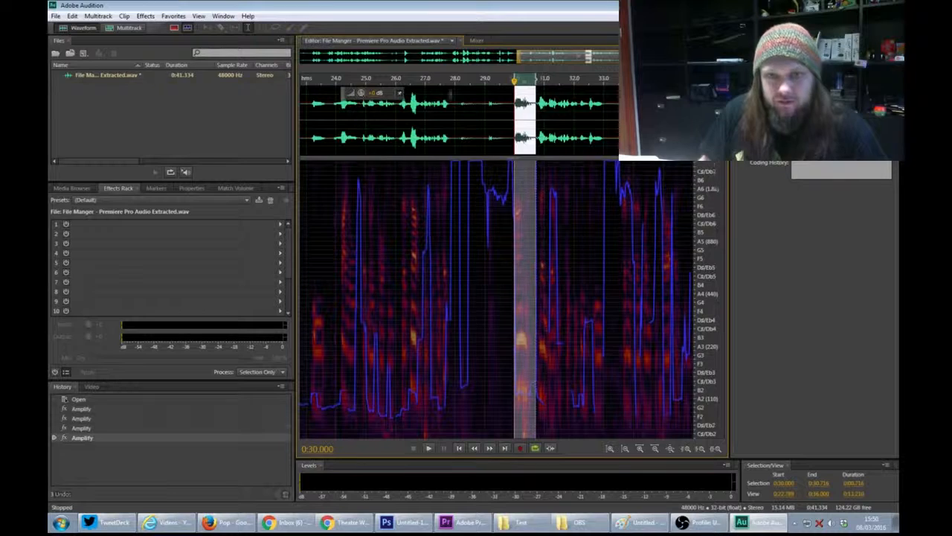
click(482, 110)
key(space)
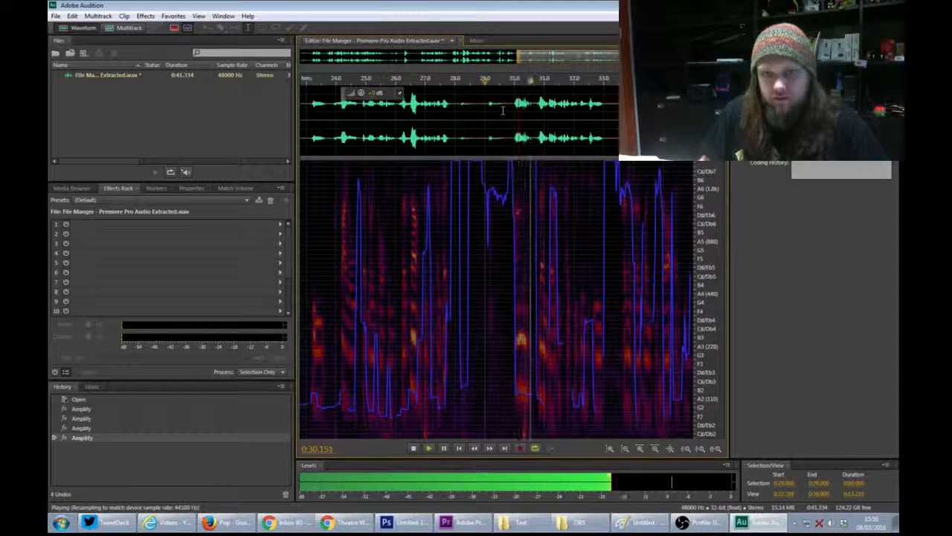
key(space)
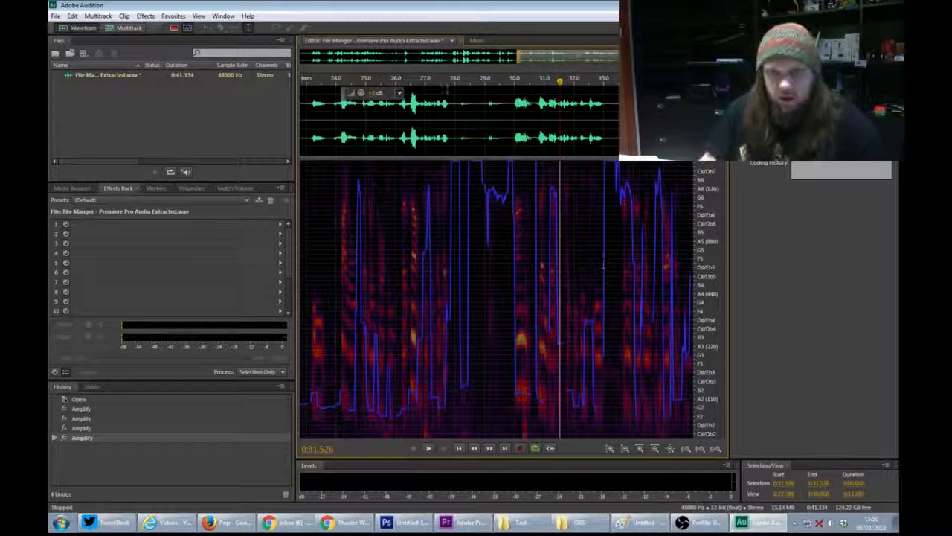
Enlarge the waveform display, then switch back to Premiere Pro and select the extracted File Manger audio clip on Audio 1.
drag(483, 161, 477, 216)
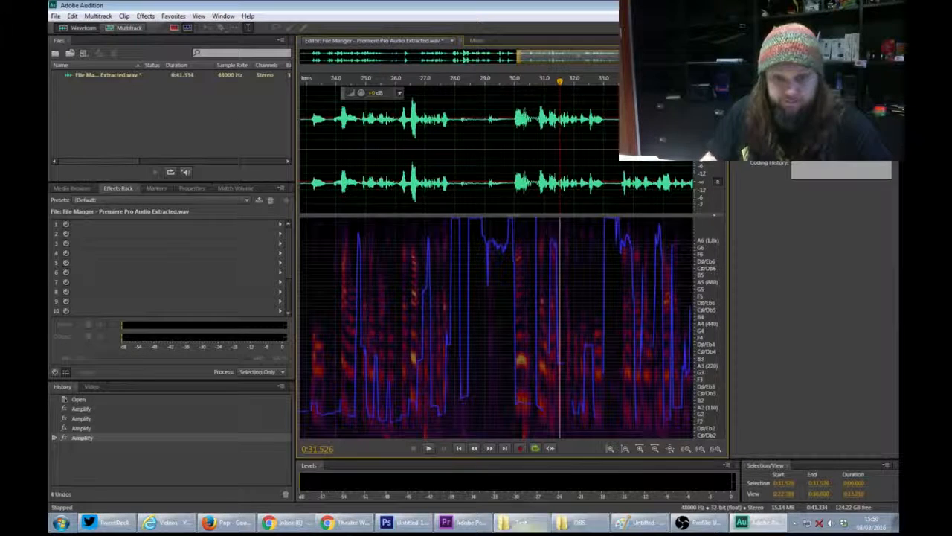
click(468, 525)
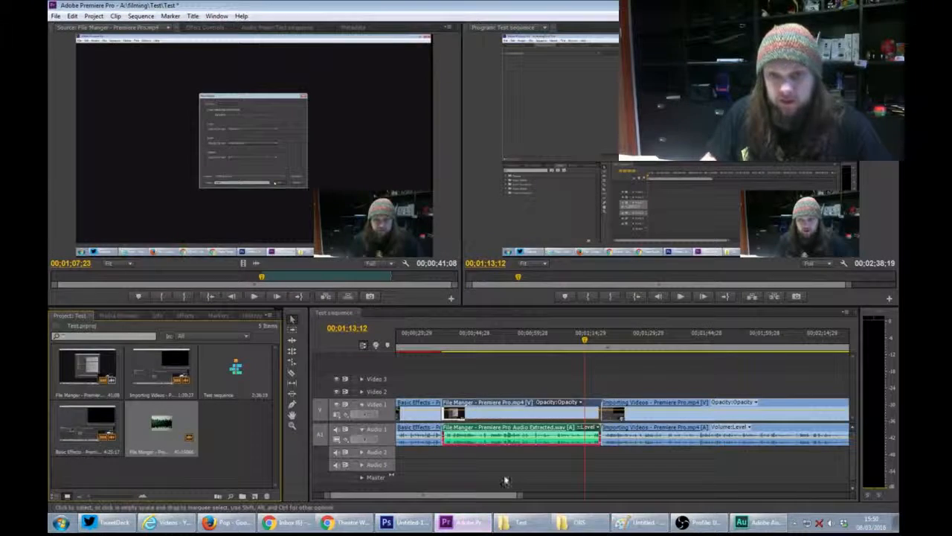
click(482, 443)
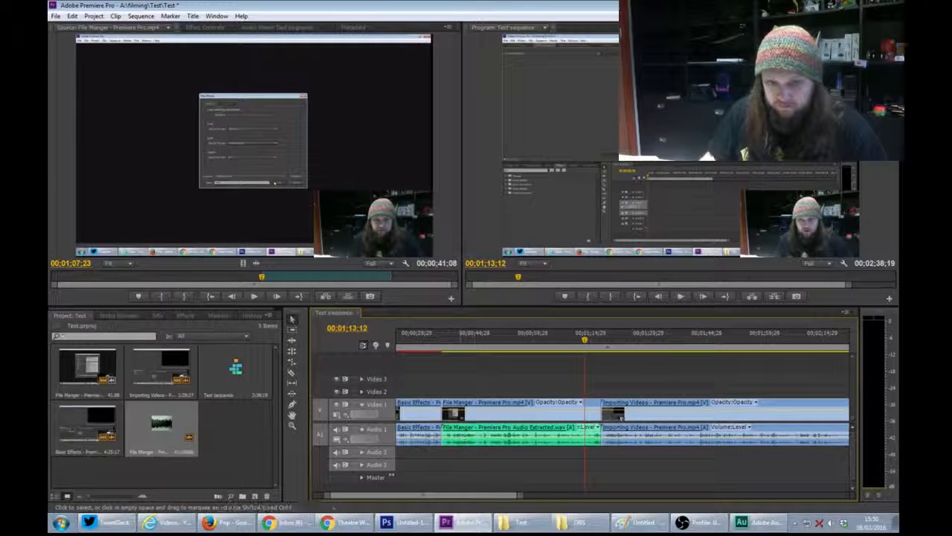
click(499, 445)
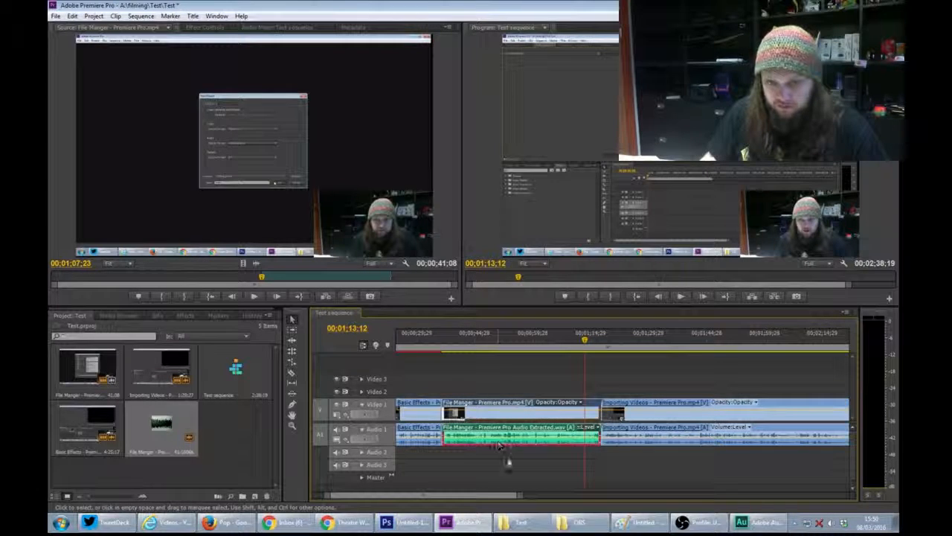
Switch to Adobe Audition, save the edited File Manger extracted audio file, and return to Premiere Pro.
click(741, 522)
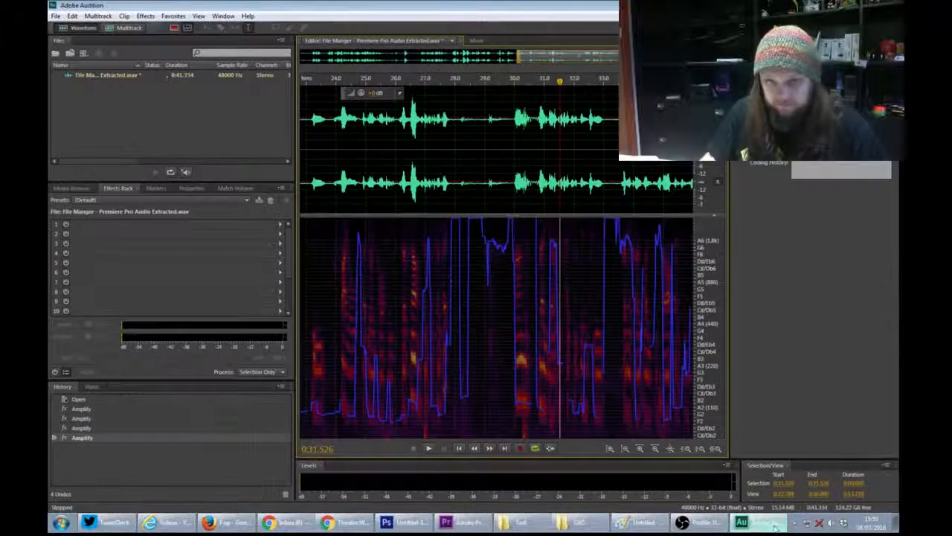
click(55, 16)
click(70, 137)
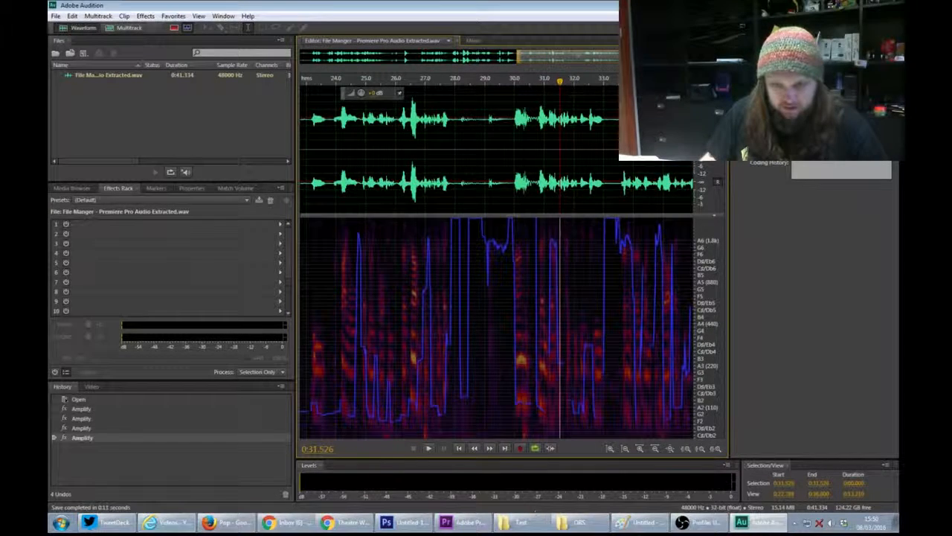
click(450, 522)
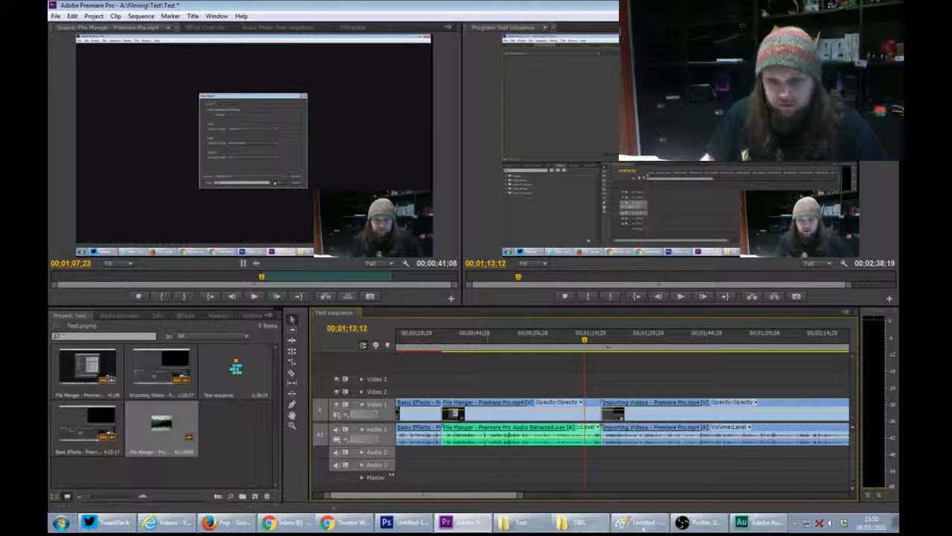
In Adobe Audition, raise the gain of the entire File Manger waveform, save the file, and return to Premiere Pro.
click(742, 522)
key(ctrl+a)
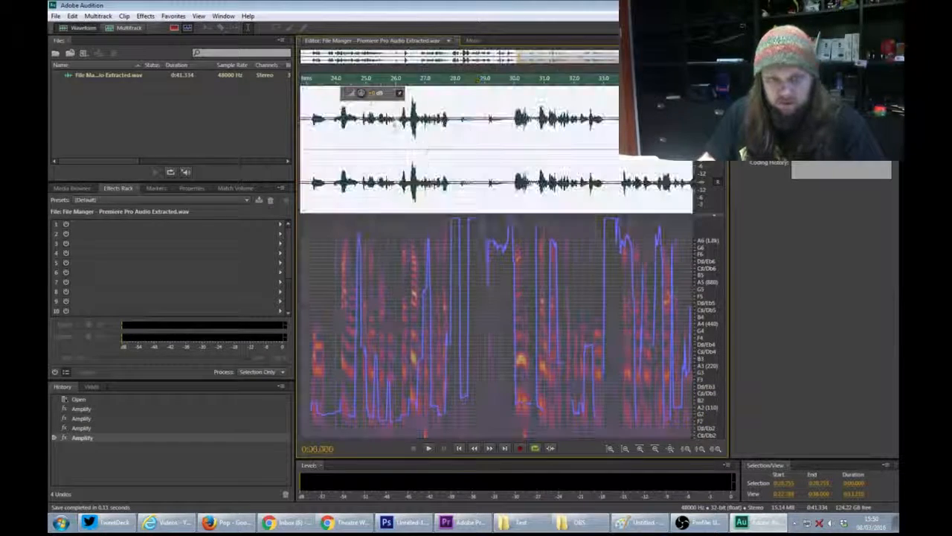
drag(361, 92, 532, 120)
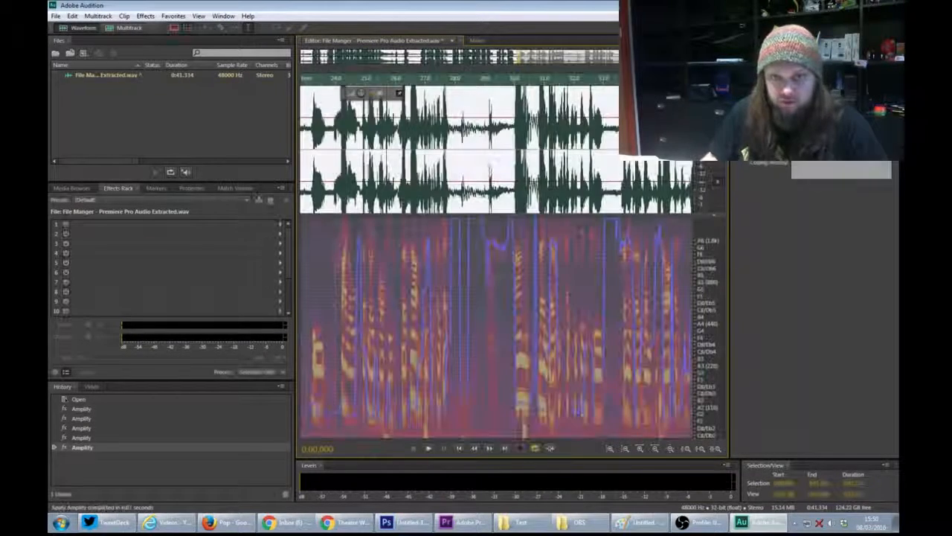
click(58, 16)
click(89, 140)
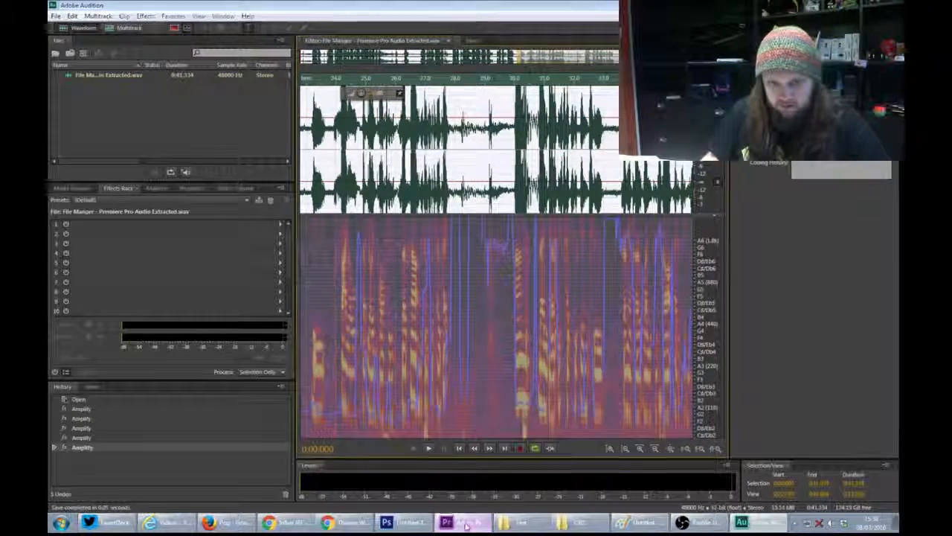
click(462, 522)
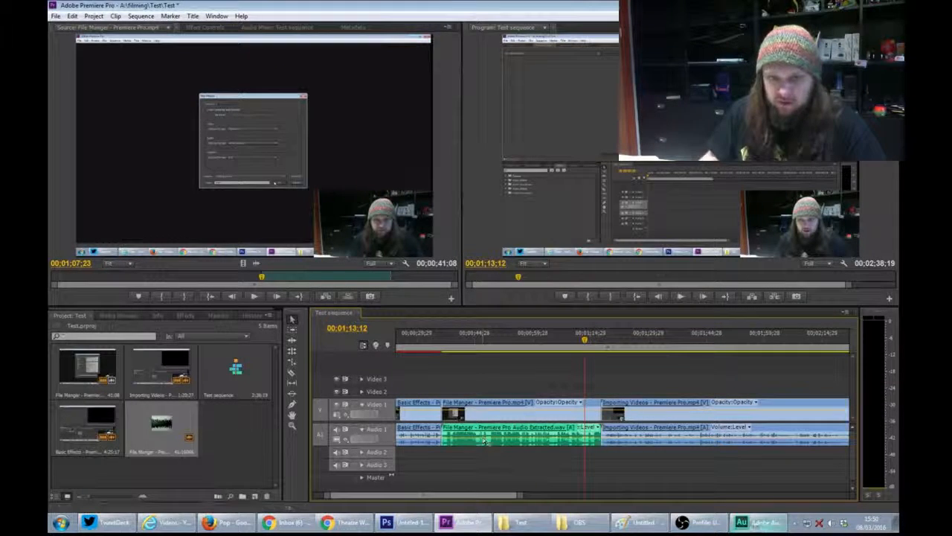
In Adobe Audition, undo the gain increase on the whole waveform, save the file again, and return to Premiere Pro.
click(752, 522)
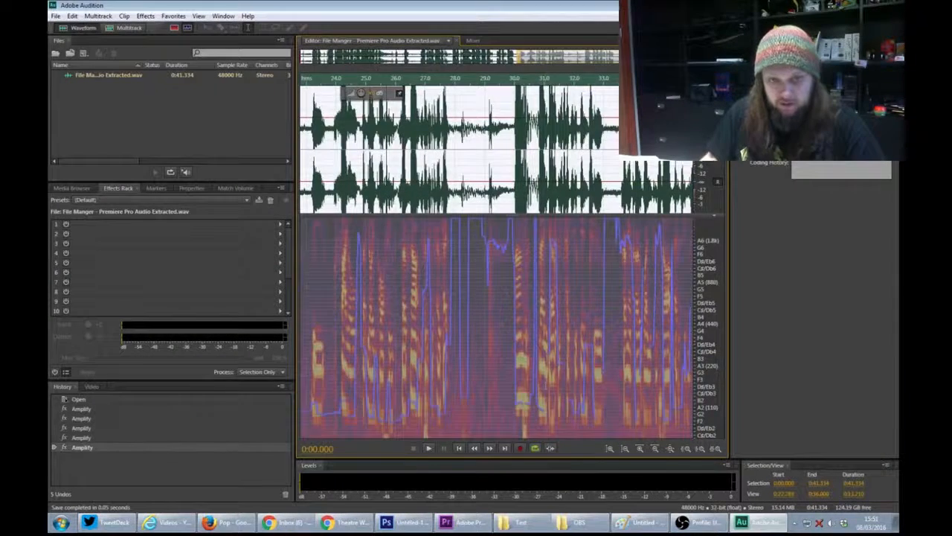
key(ctrl+z)
click(56, 15)
click(71, 140)
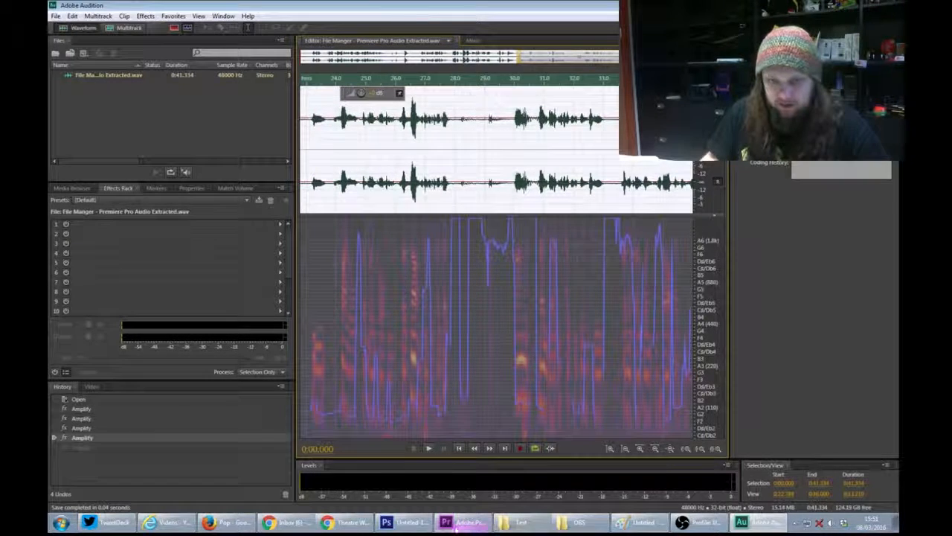
click(457, 522)
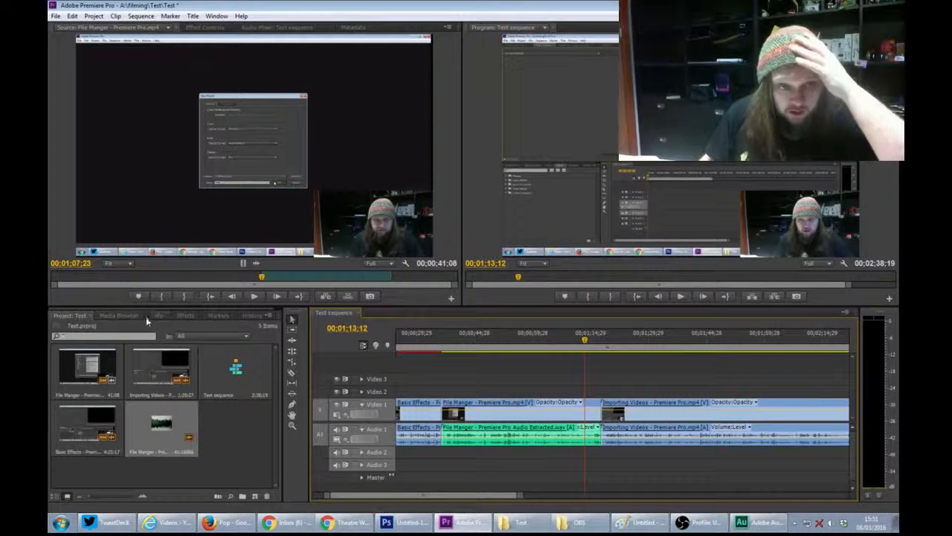
Find the Exponential Fade among the crossfade audio transitions and apply it to the start of the Basic Effects audio clip.
click(185, 316)
click(87, 394)
scroll(87, 395, up, 3)
click(55, 381)
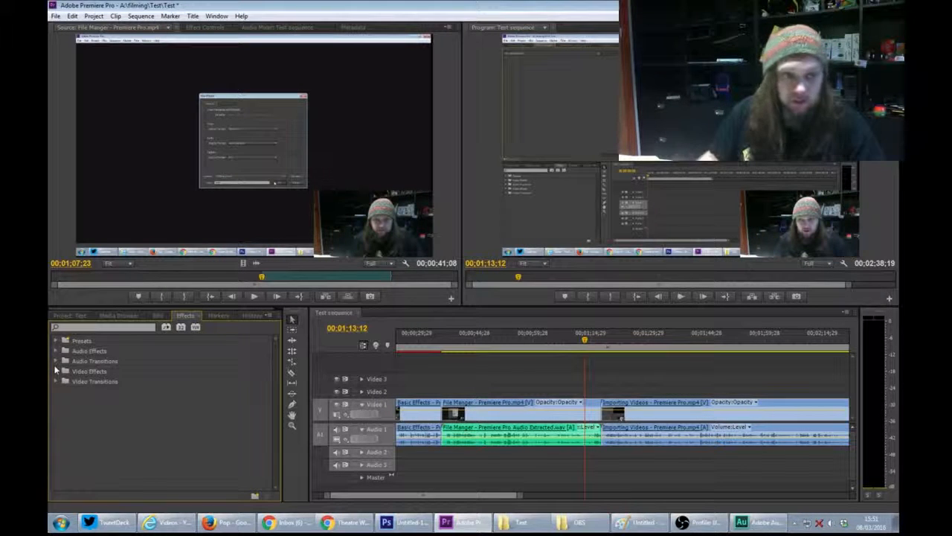
click(56, 362)
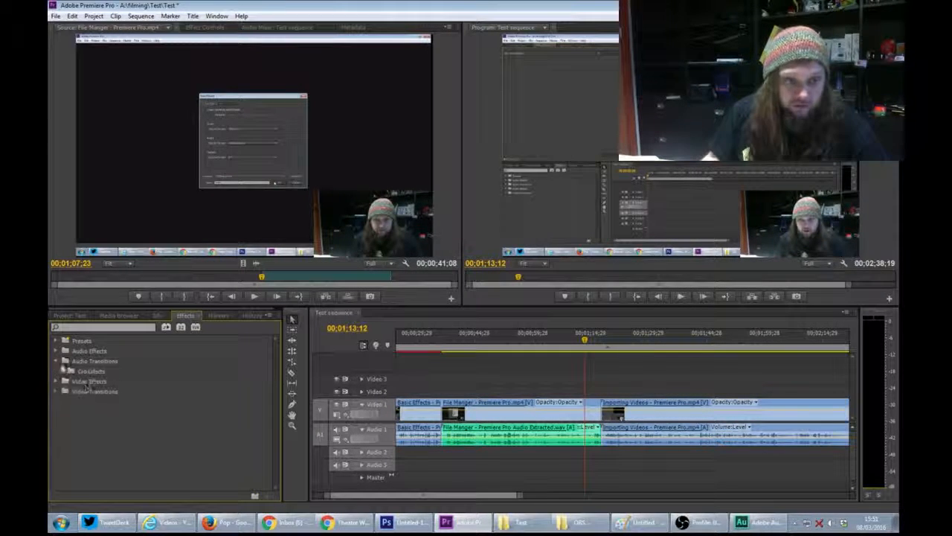
click(63, 371)
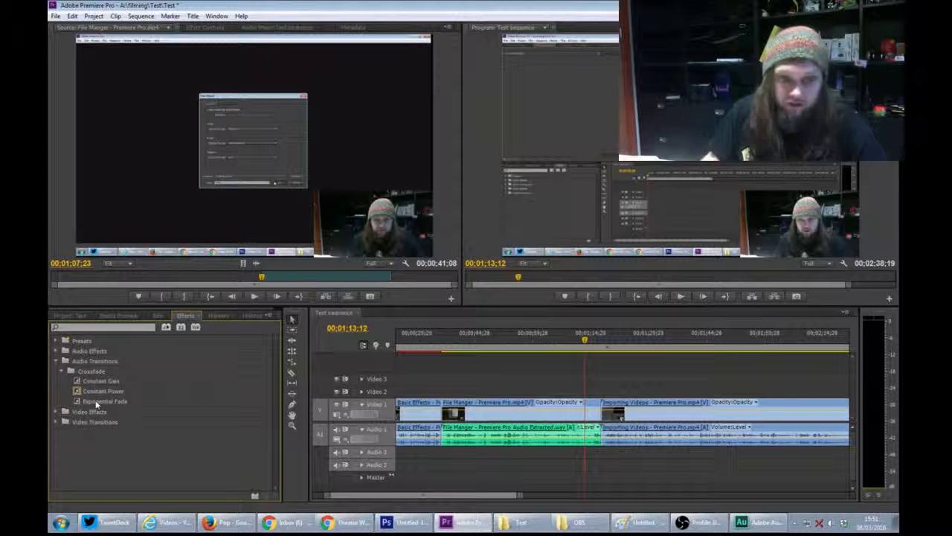
drag(430, 498, 416, 498)
drag(104, 401, 476, 431)
Add an Exponential Fade at the end of the Importing Videos audio clip, lengthened to about 4.5 seconds, and play it back.
drag(439, 496, 506, 496)
drag(108, 401, 510, 436)
scroll(505, 450, up, 3)
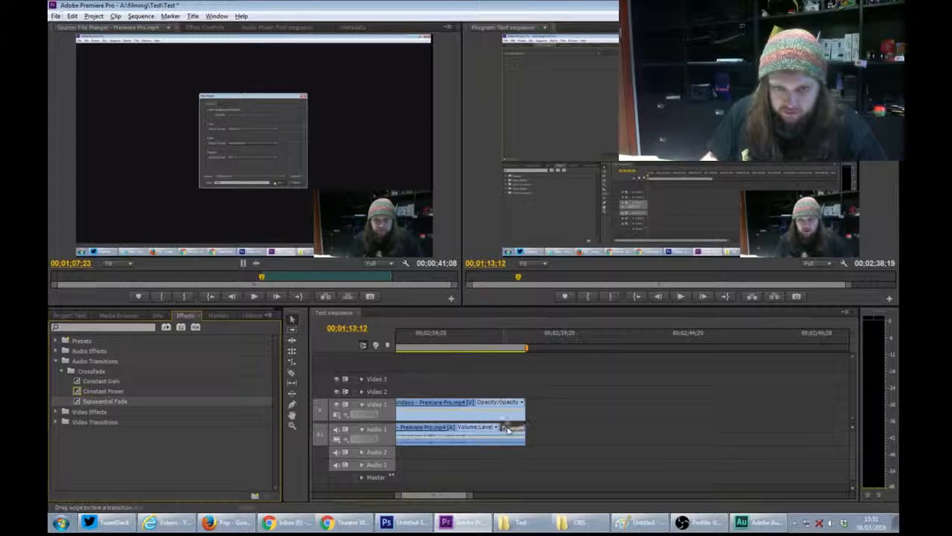
drag(503, 426, 487, 431)
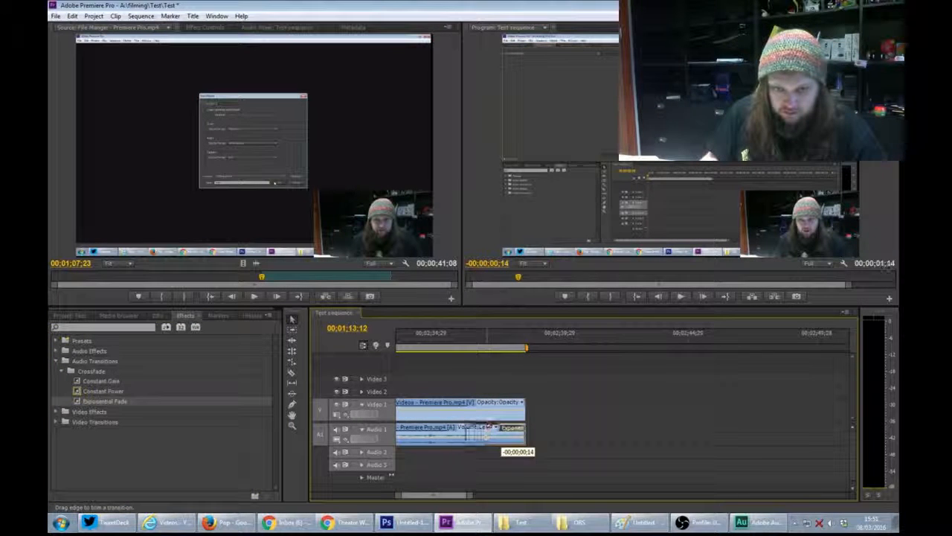
drag(406, 432, 407, 433)
scroll(447, 491, up, 5)
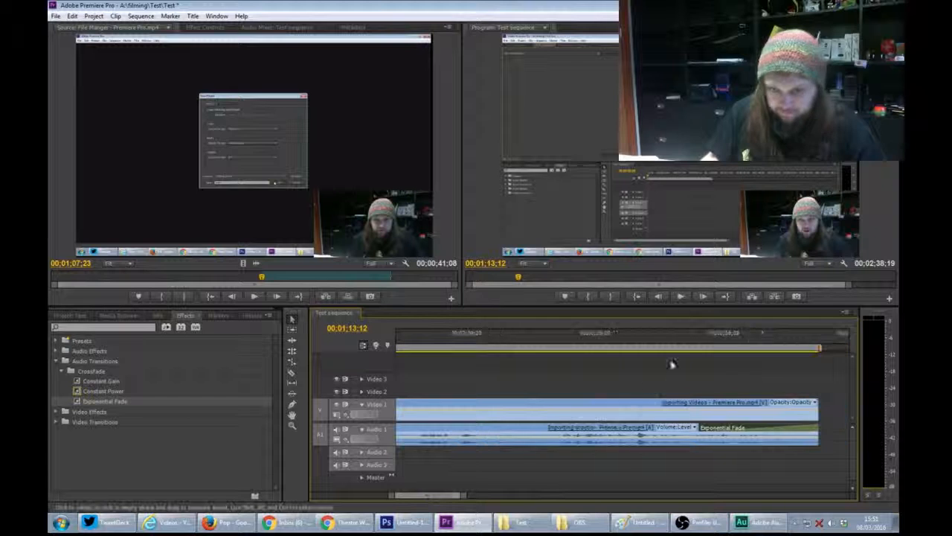
drag(689, 348, 669, 348)
key(space)
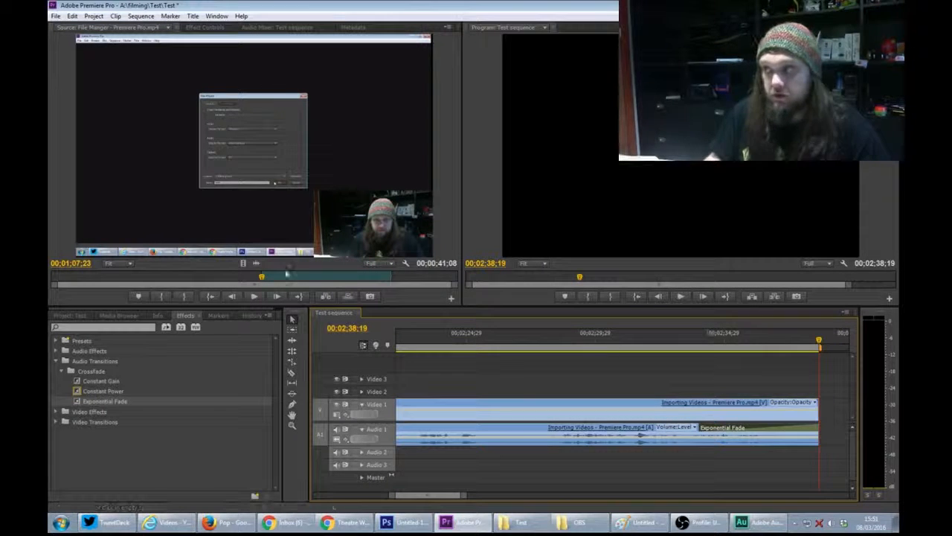
Import Calm Before The Storm from the Dropbox folder Black Moon Rising > Awakening > MP3 on Data2 (H:).
click(54, 17)
click(75, 229)
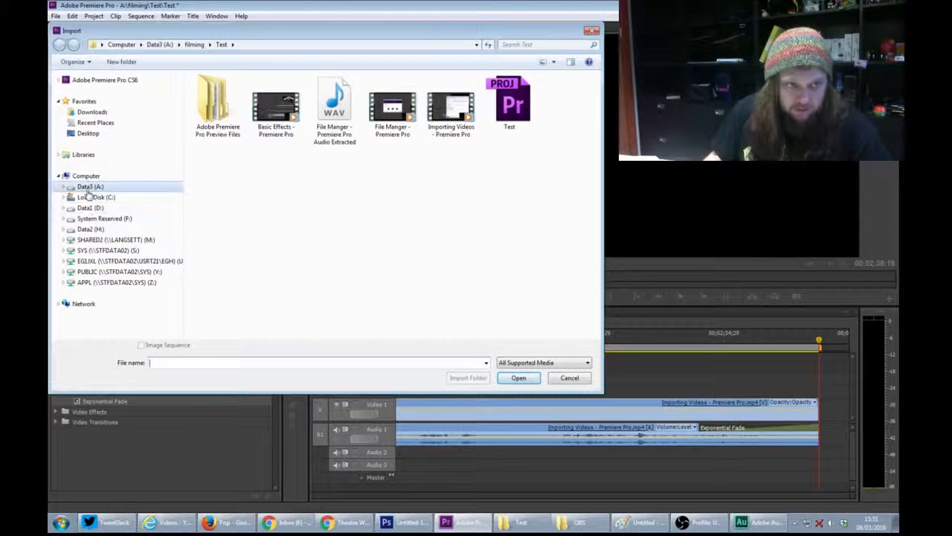
click(90, 228)
double_click(217, 144)
double_click(211, 93)
double_click(226, 113)
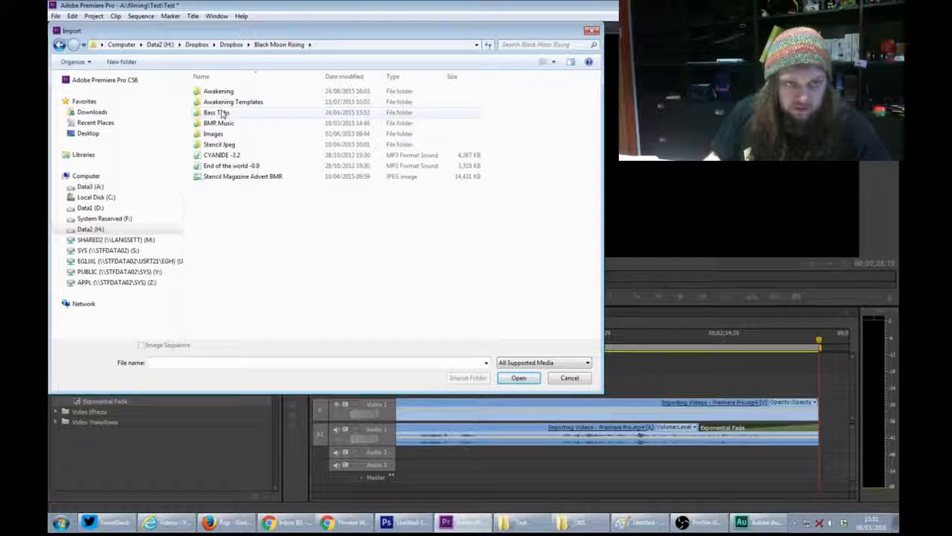
double_click(218, 91)
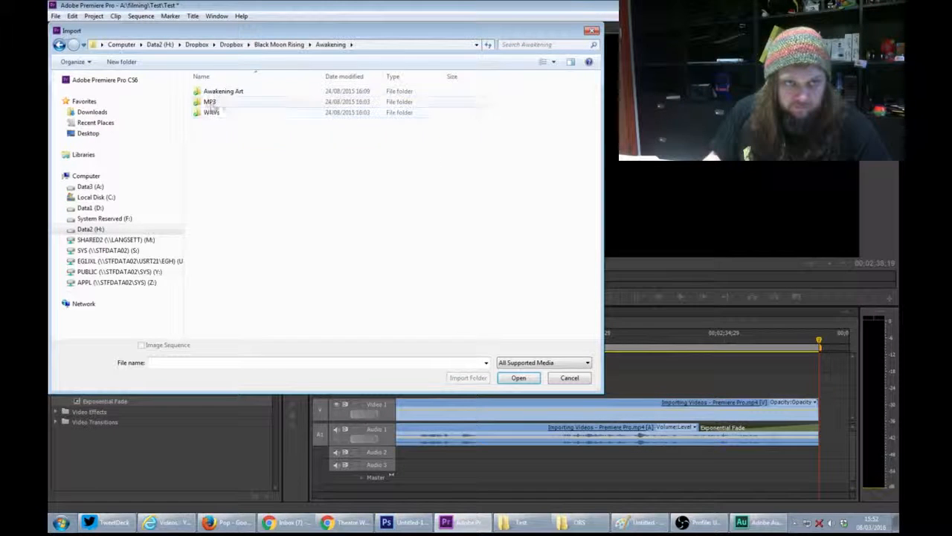
double_click(213, 103)
click(226, 92)
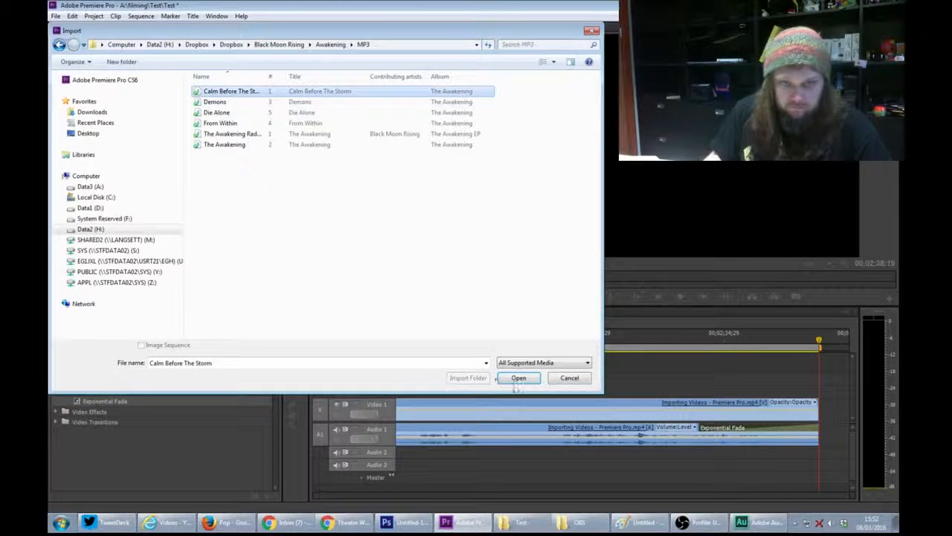
click(516, 377)
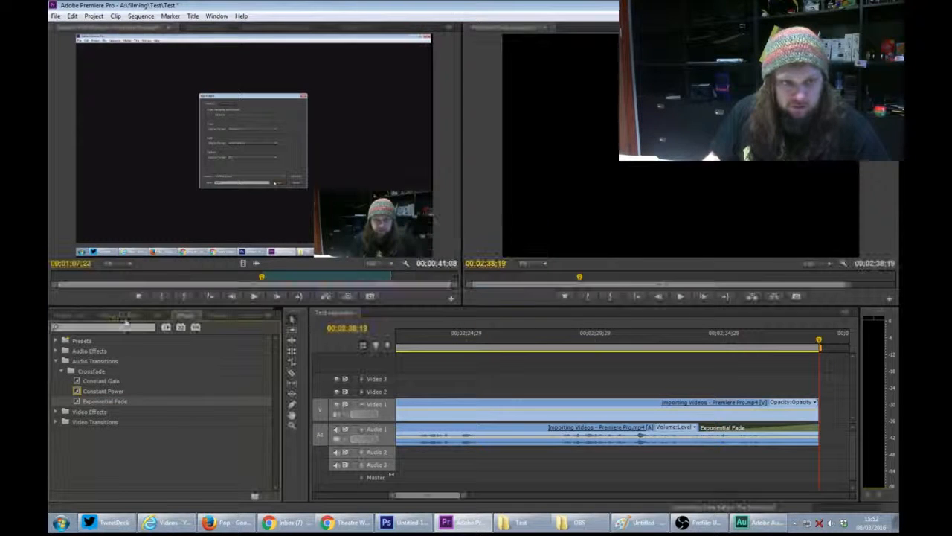
Place Calm Before The Storm.mp3 on the expanded Audio 2 track, ending with the last video clip, and play from 00;02;28;18.
click(67, 316)
drag(235, 425, 399, 455)
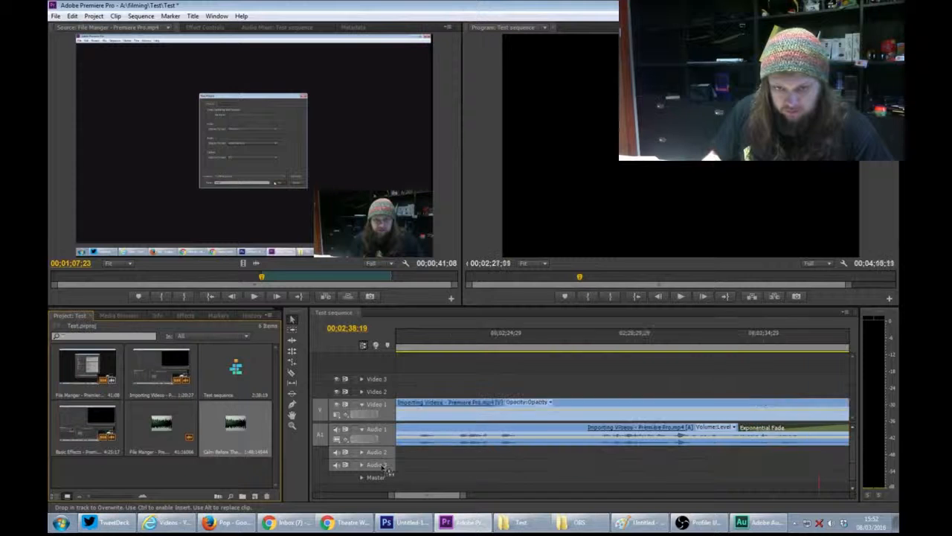
key(backslash)
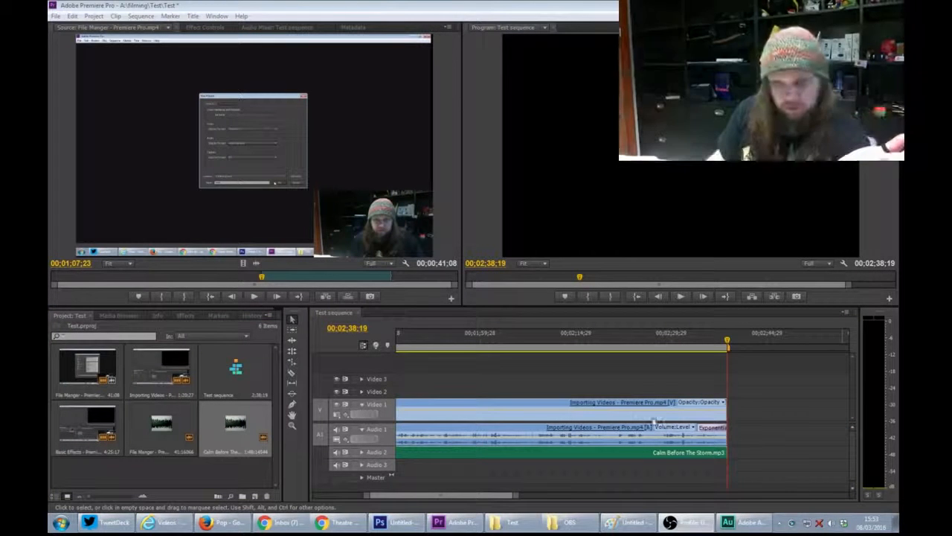
click(362, 453)
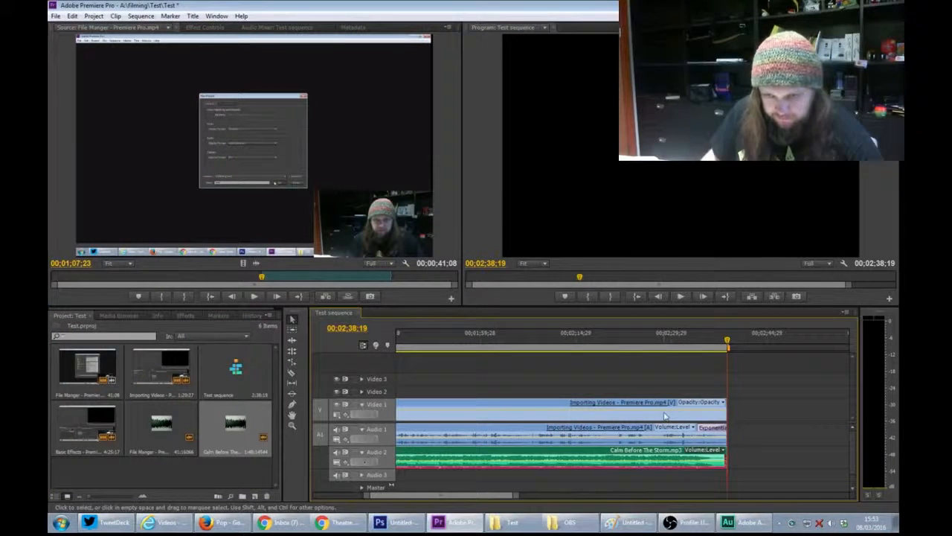
click(664, 340)
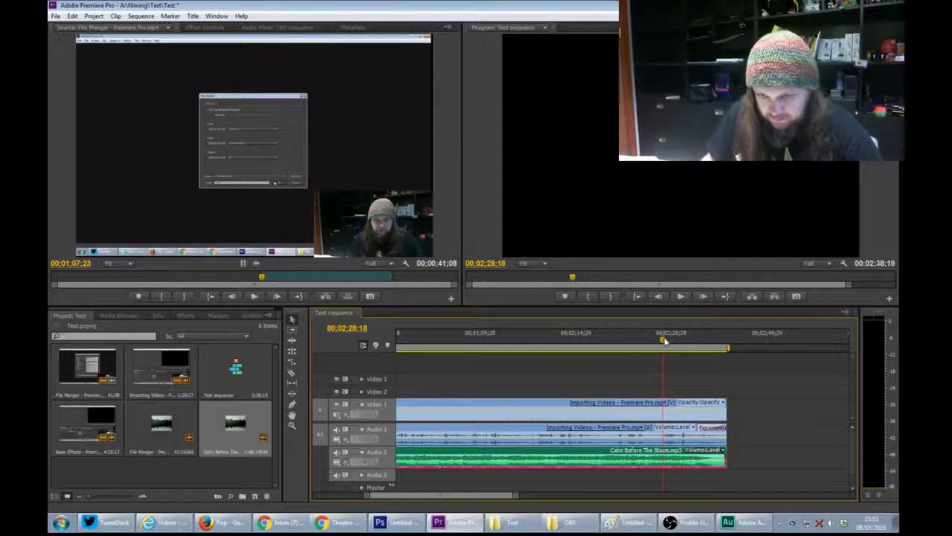
key(space)
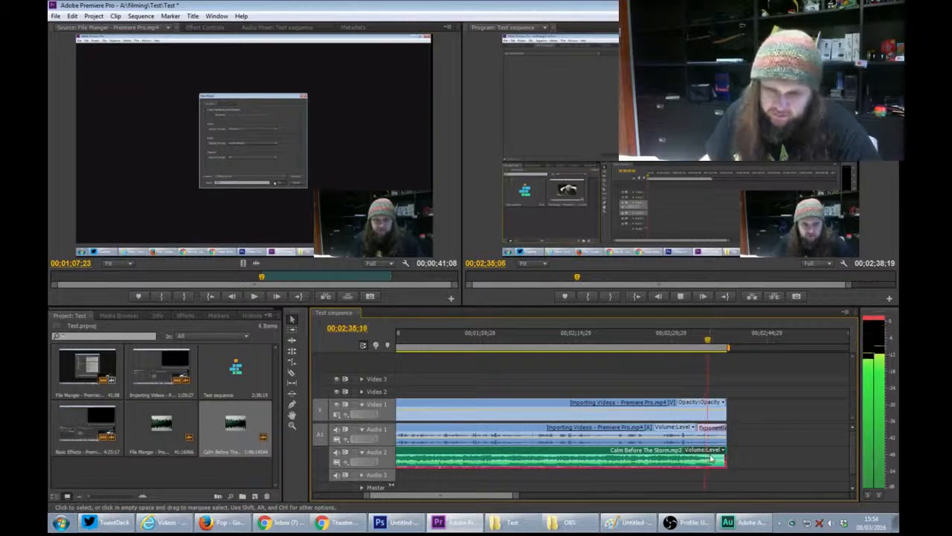
Add an Exponential Fade to the end of the Audio 2 music clip and lengthen it to match the Audio 1 fade.
mouse_move(725, 451)
mouse_down()
mouse_move(796, 451)
mouse_move(729, 454)
mouse_up()
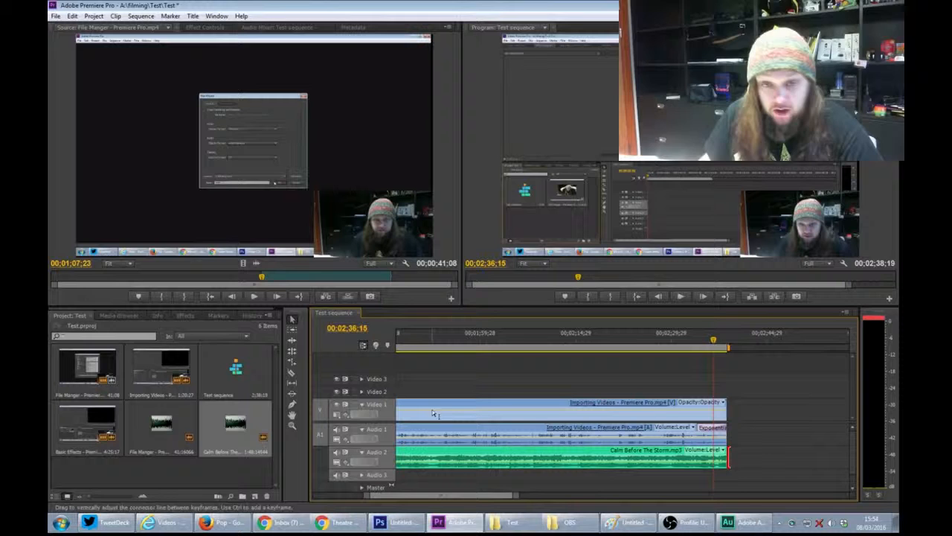
click(185, 315)
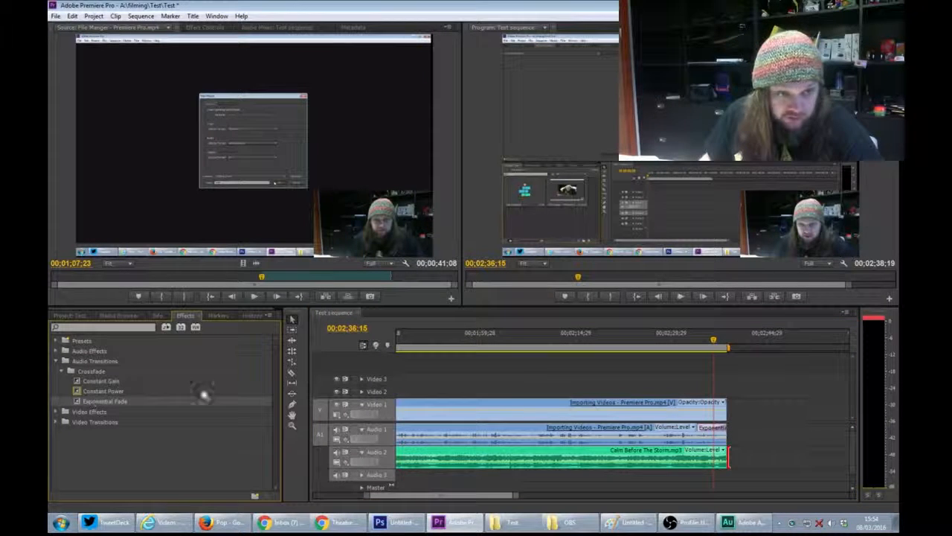
mouse_move(202, 394)
mouse_down()
mouse_move(735, 467)
mouse_move(723, 451)
mouse_up()
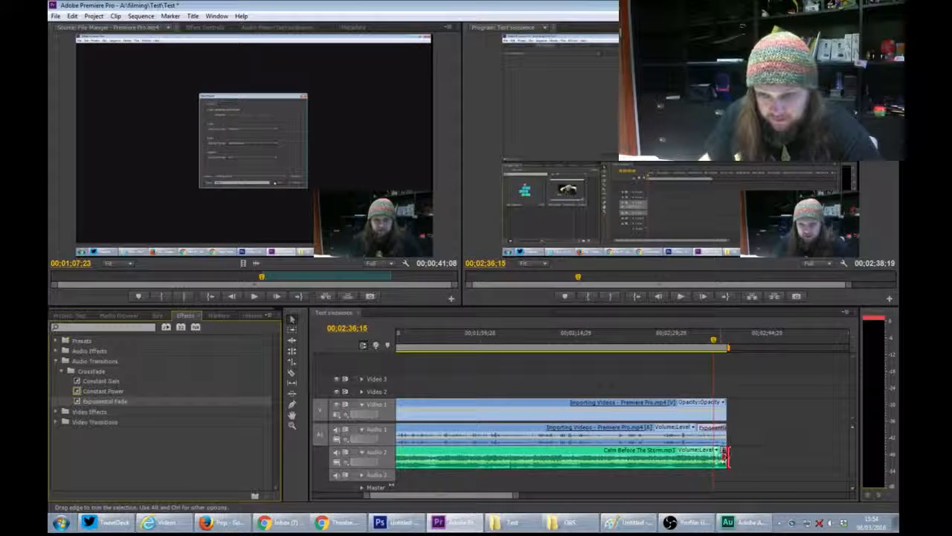
scroll(723, 476, up, 4)
click(723, 455)
drag(723, 455, 672, 453)
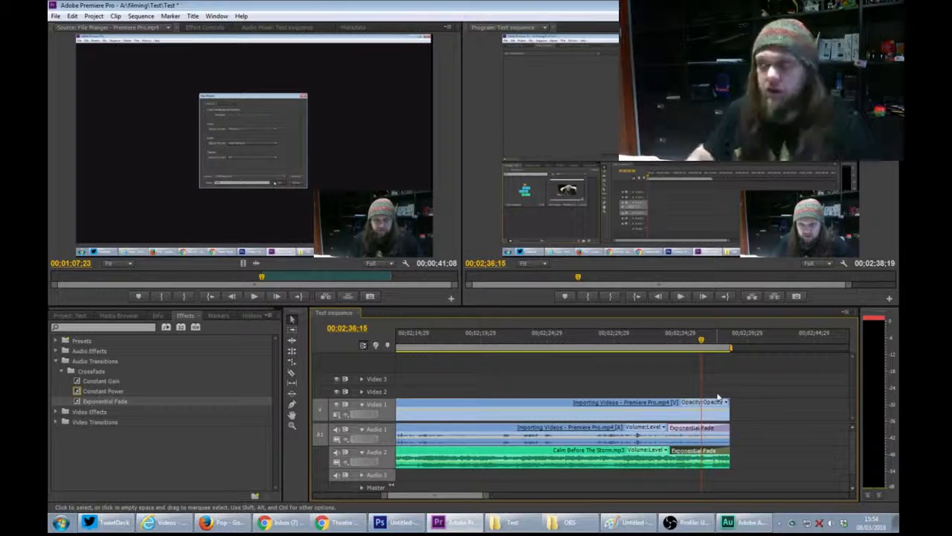
Play the end of the sequence from just before the two fades to hear the music and voice fade out.
drag(703, 351, 695, 346)
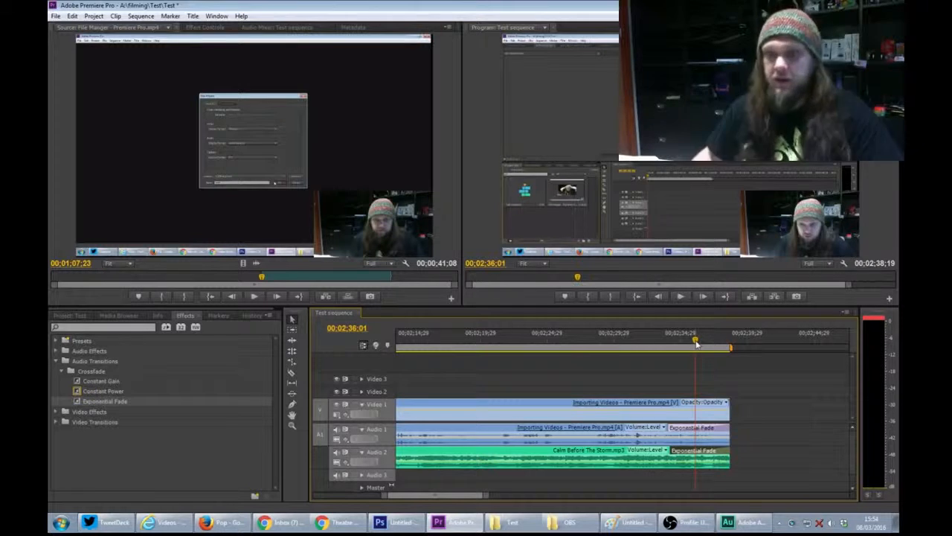
drag(696, 344, 655, 347)
key(space)
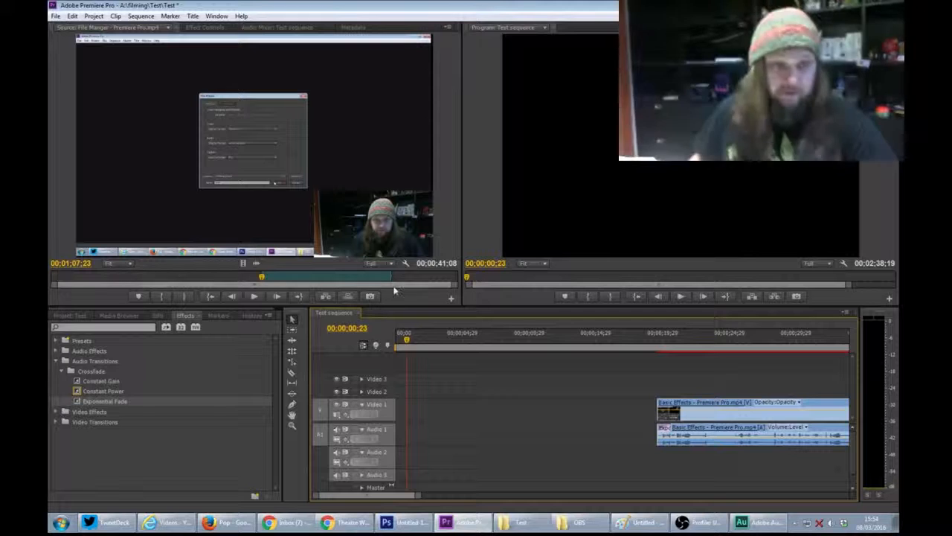
Collapse the Audio Transitions folder in the effects list.
click(62, 370)
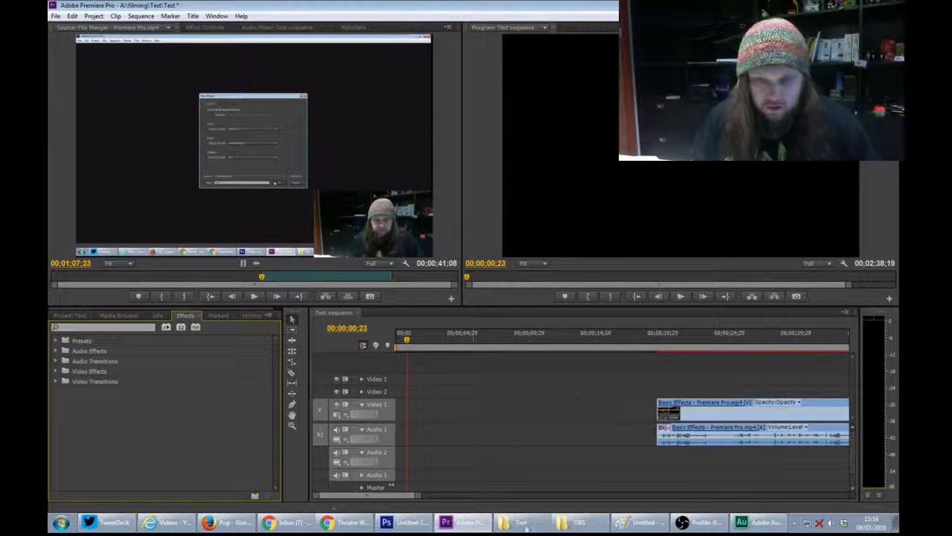
click(729, 524)
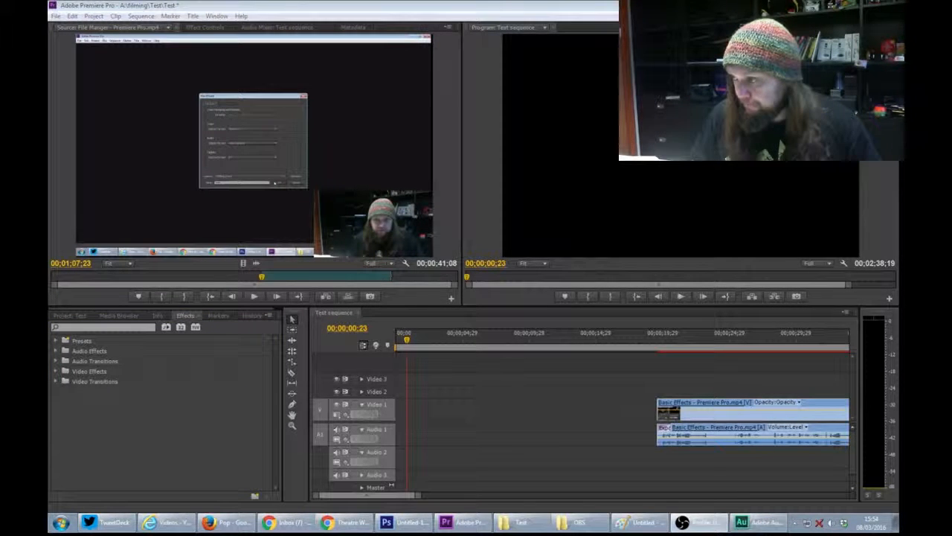